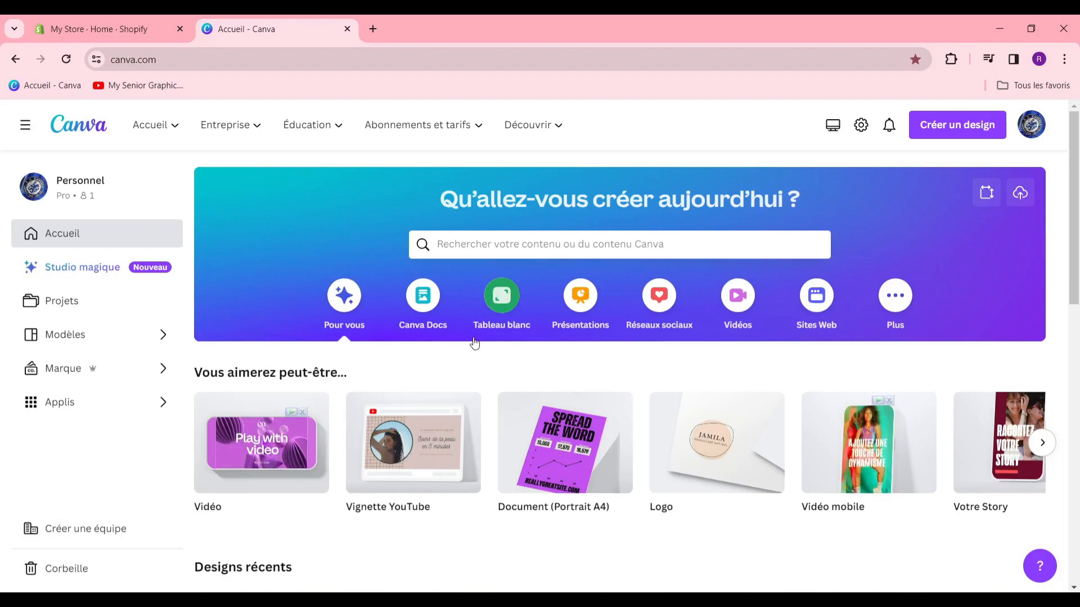
- Search the Canva templates for "logo de mode"
{"action": "scroll", "coordinate": [430, 430], "scroll_direction": "down", "scroll_amount": 7}
{"action": "scroll", "coordinate": [462, 466], "scroll_direction": "up", "scroll_amount": 8}
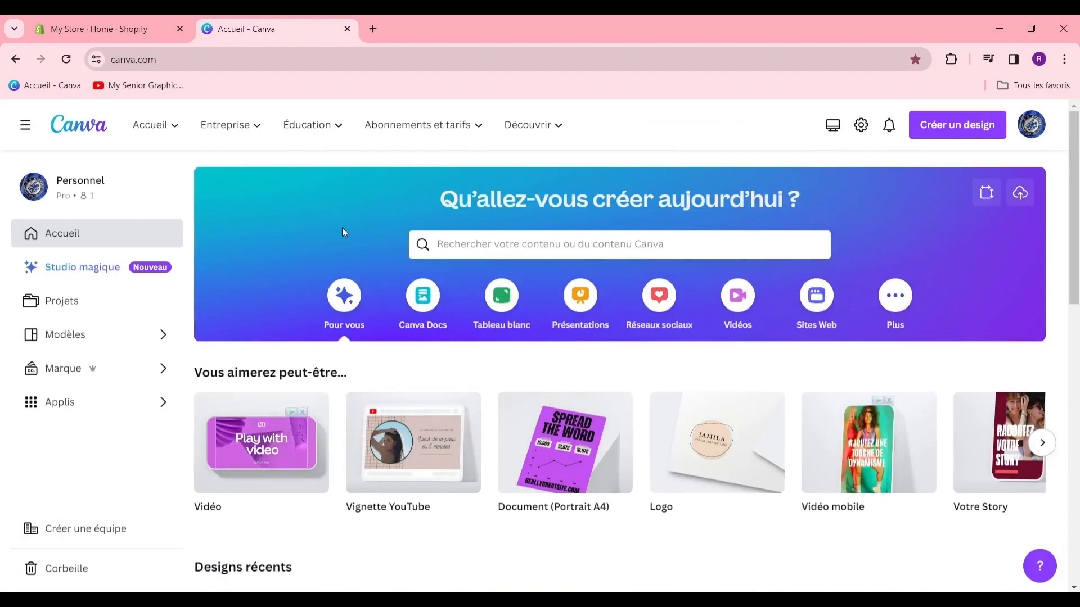
{"action": "left_click", "coordinate": [648, 271]}
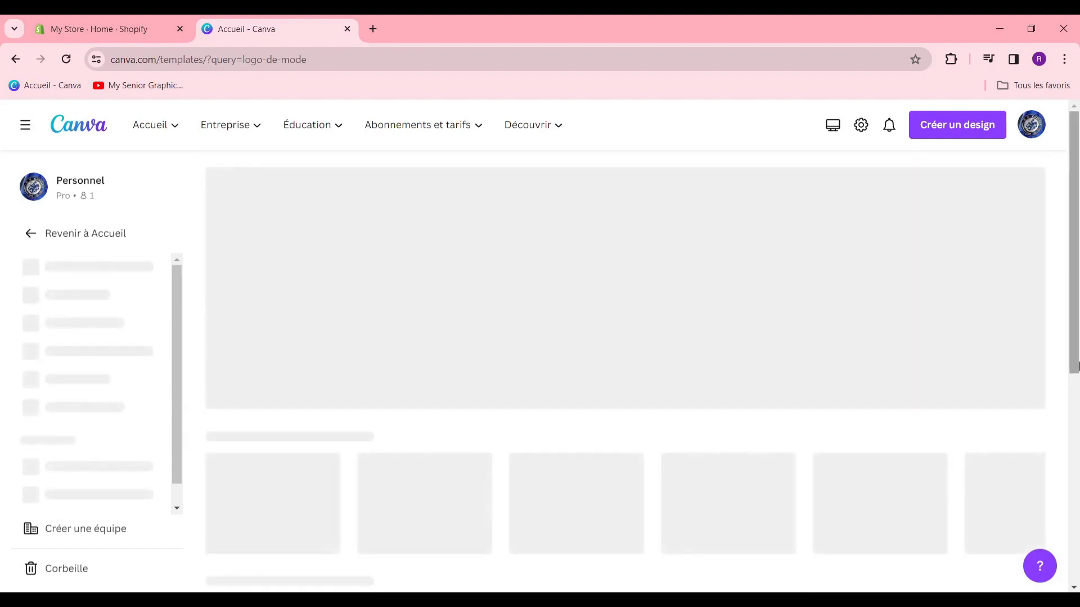
{"action": "left_click_drag", "start_coordinate": [1075, 364], "coordinate": [1079, 314]}
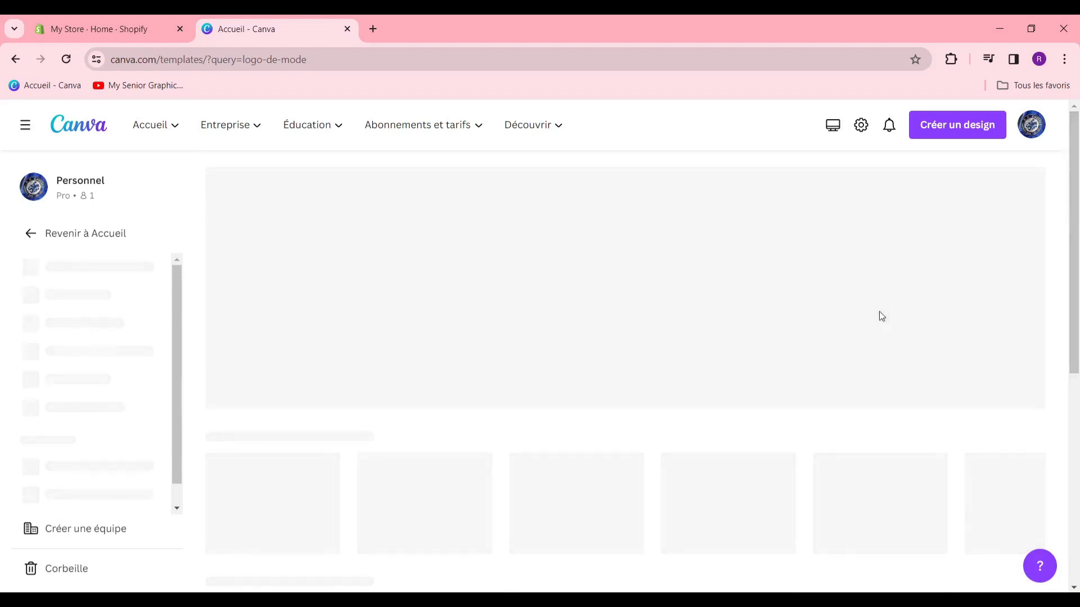
- Browse the fashion logo templates and open the details of Beige Black Beauty Lady Feminine Logo
{"action": "scroll", "coordinate": [674, 304], "scroll_direction": "down", "scroll_amount": 5}
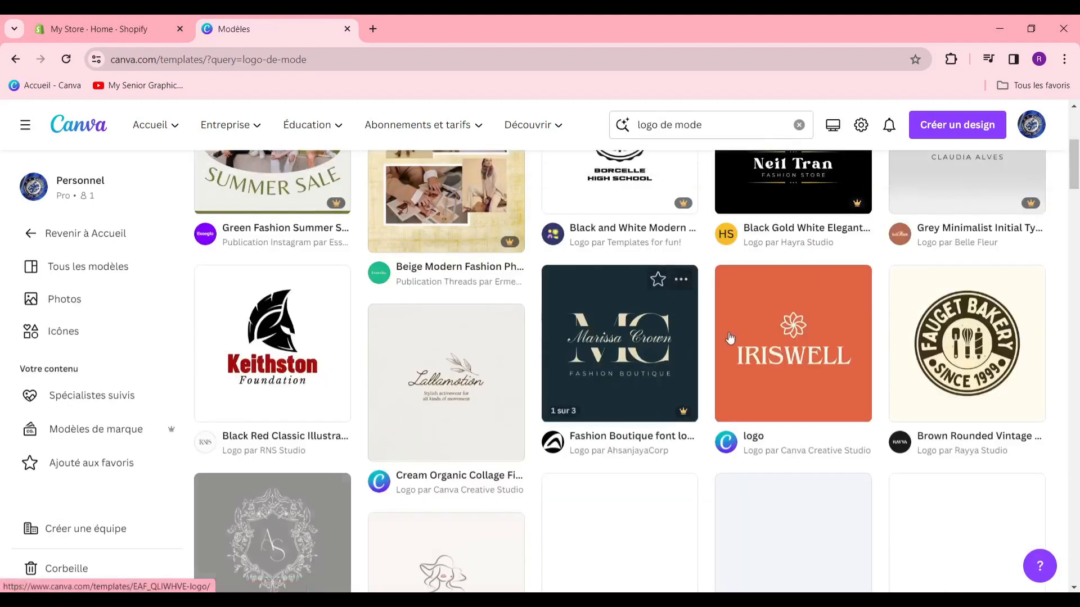
{"action": "scroll", "coordinate": [709, 327], "scroll_direction": "down", "scroll_amount": 3}
{"action": "scroll", "coordinate": [729, 332], "scroll_direction": "up", "scroll_amount": 4}
{"action": "scroll", "coordinate": [742, 356], "scroll_direction": "down", "scroll_amount": 3}
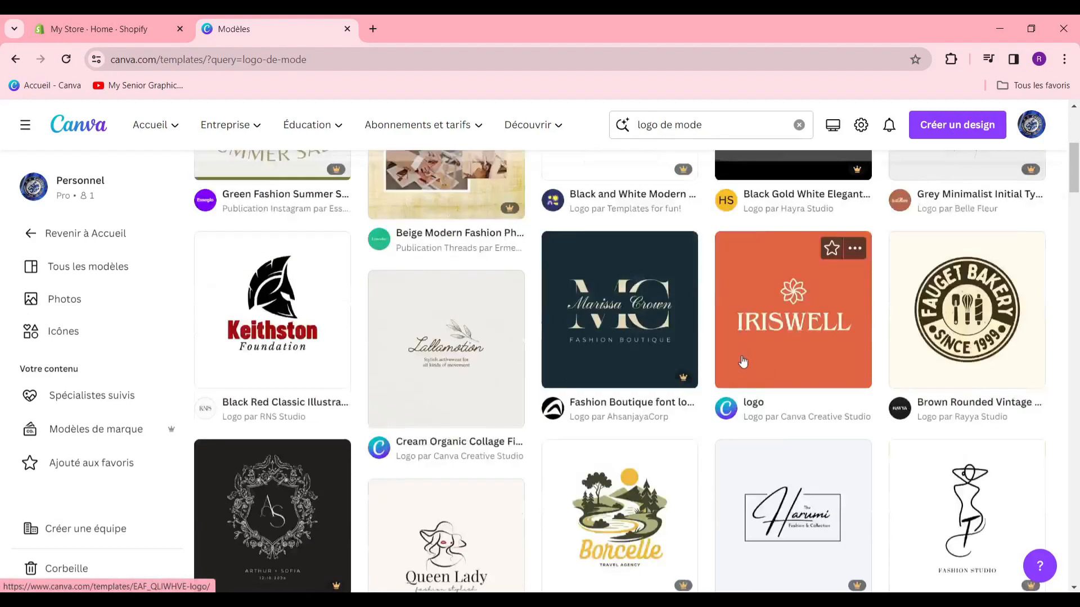
{"action": "scroll", "coordinate": [719, 381], "scroll_direction": "down", "scroll_amount": 3}
{"action": "scroll", "coordinate": [717, 381], "scroll_direction": "up", "scroll_amount": 3}
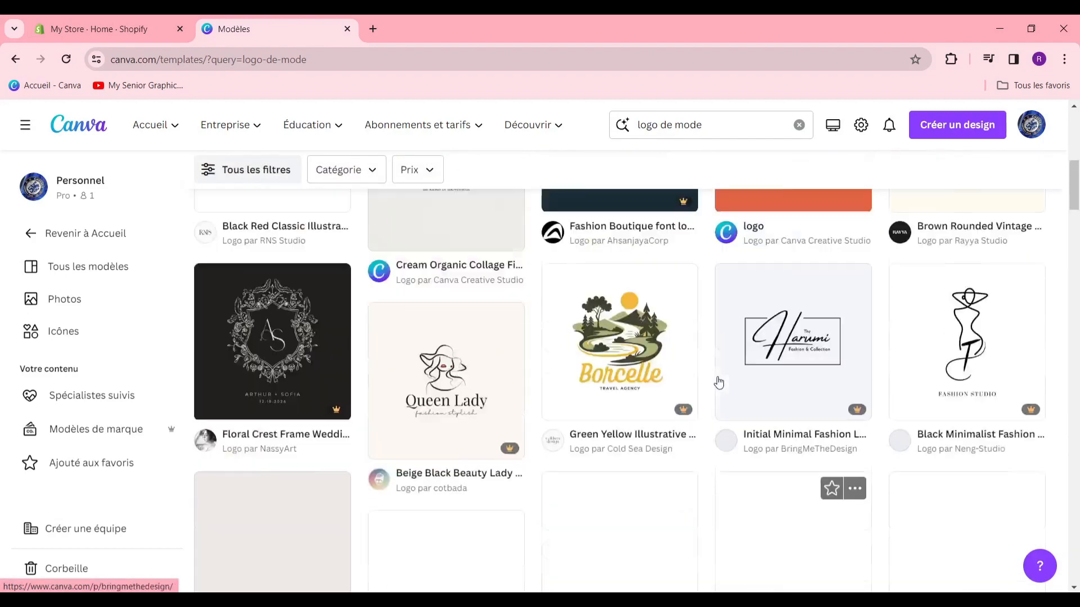
{"action": "scroll", "coordinate": [782, 383], "scroll_direction": "up", "scroll_amount": 1}
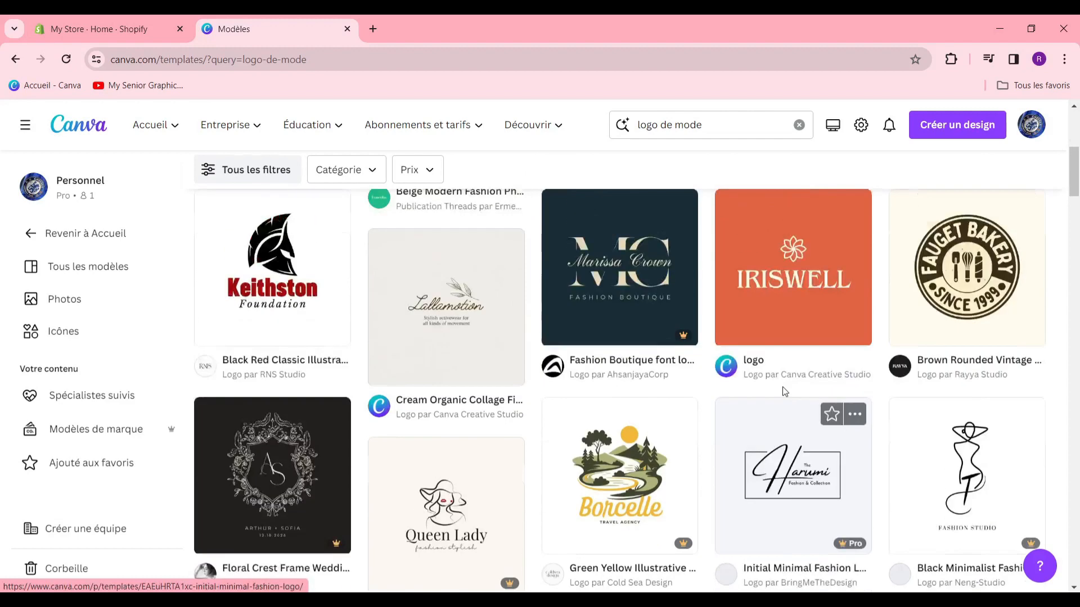
{"action": "scroll", "coordinate": [774, 375], "scroll_direction": "down", "scroll_amount": 2}
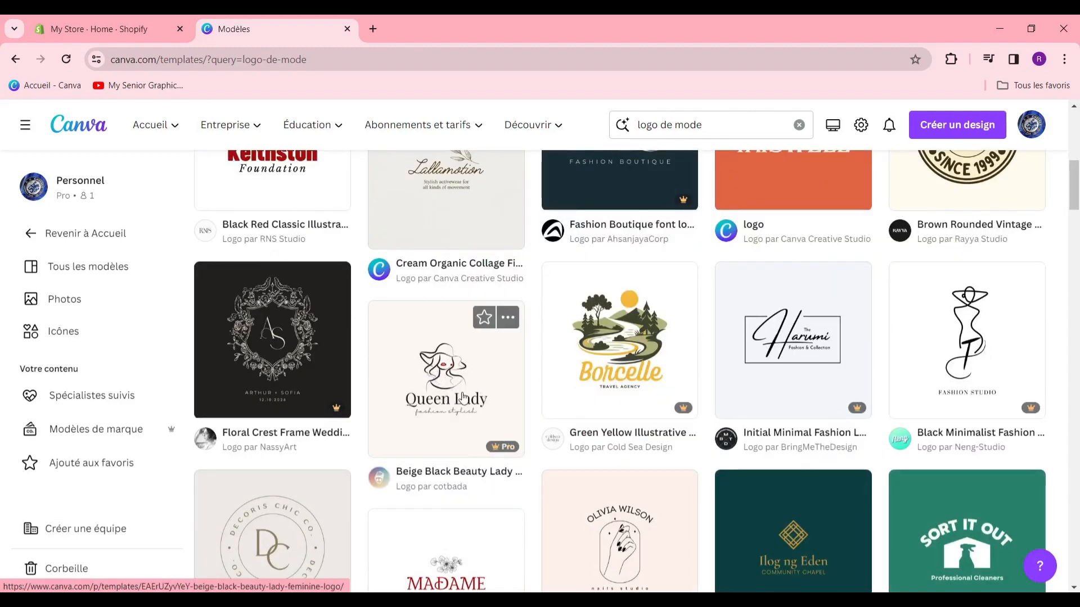
{"action": "left_click", "coordinate": [428, 388]}
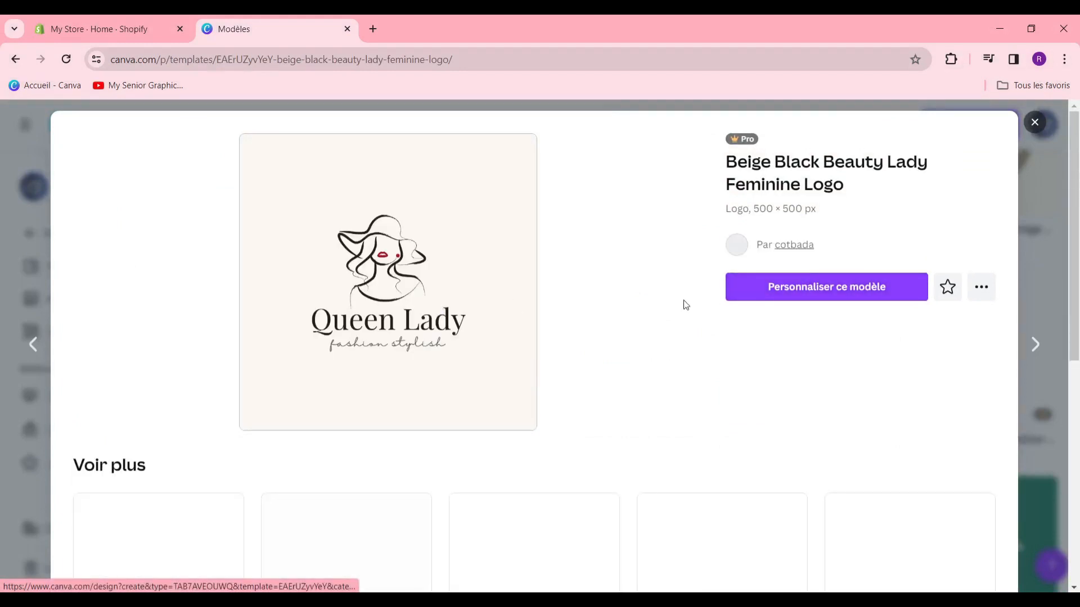
- Examine the related logo templates suggested below the Beige Black Beauty Lady Feminine Logo for a suitable alternative
{"action": "scroll", "coordinate": [675, 390], "scroll_direction": "down", "scroll_amount": 10}
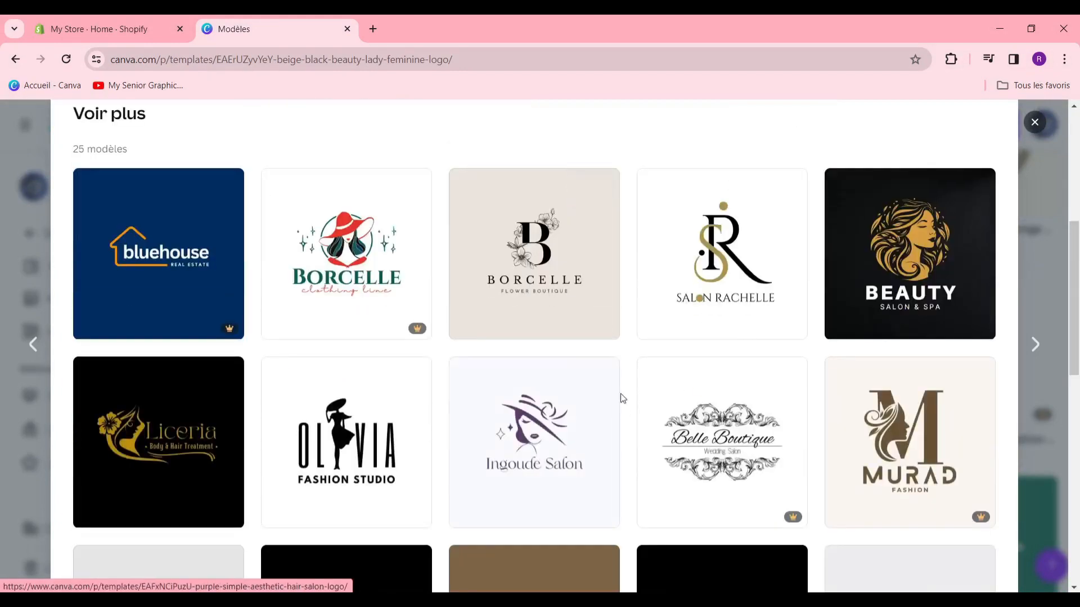
{"action": "scroll", "coordinate": [644, 396], "scroll_direction": "up", "scroll_amount": 3}
{"action": "scroll", "coordinate": [641, 398], "scroll_direction": "down", "scroll_amount": 6}
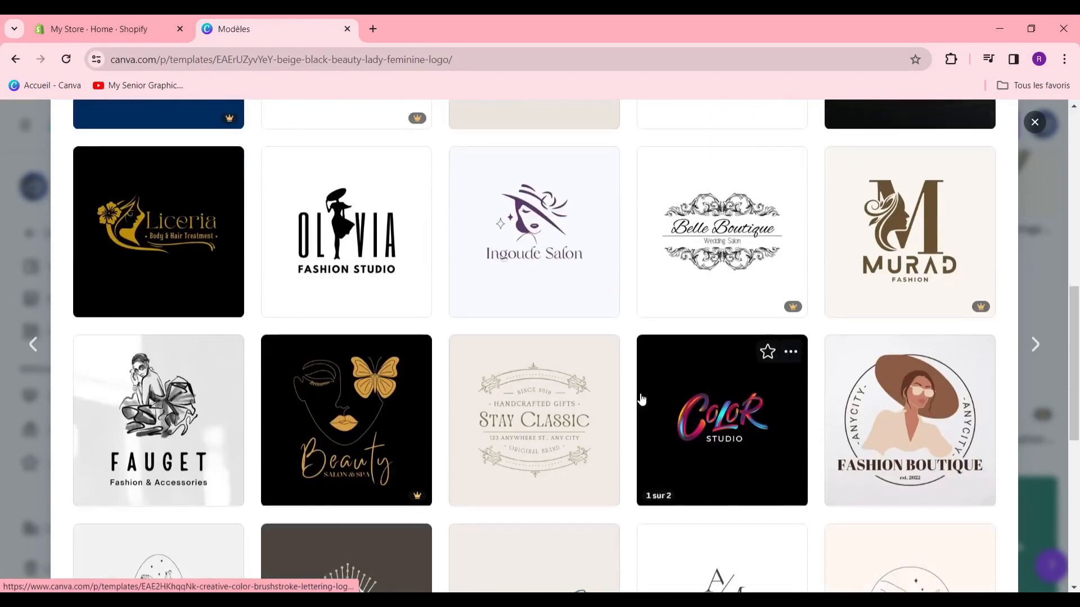
{"action": "scroll", "coordinate": [644, 400], "scroll_direction": "up", "scroll_amount": 10}
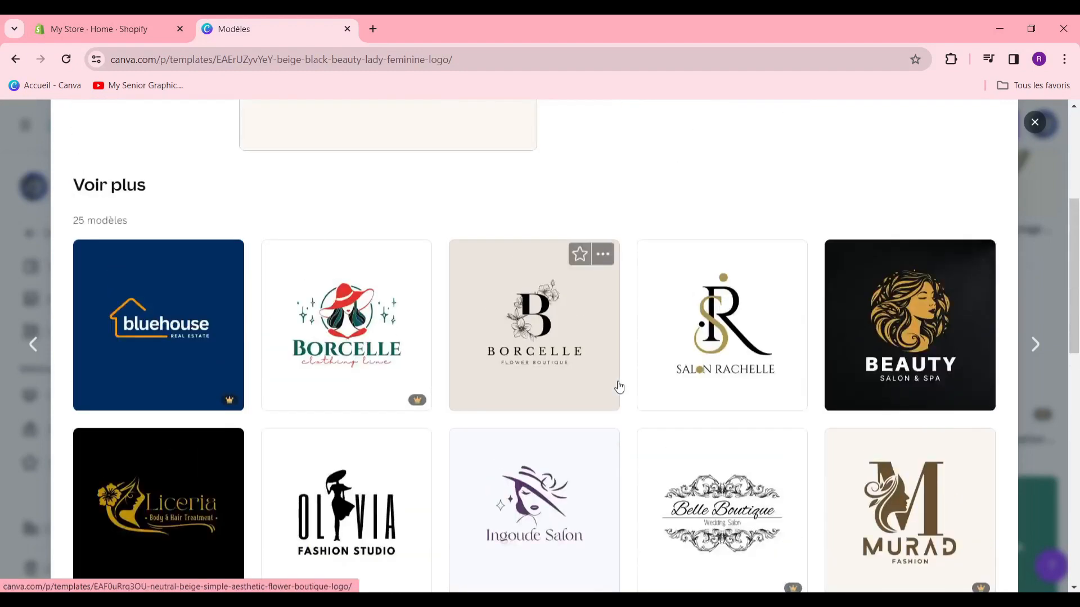
{"action": "scroll", "coordinate": [621, 384], "scroll_direction": "down", "scroll_amount": 8}
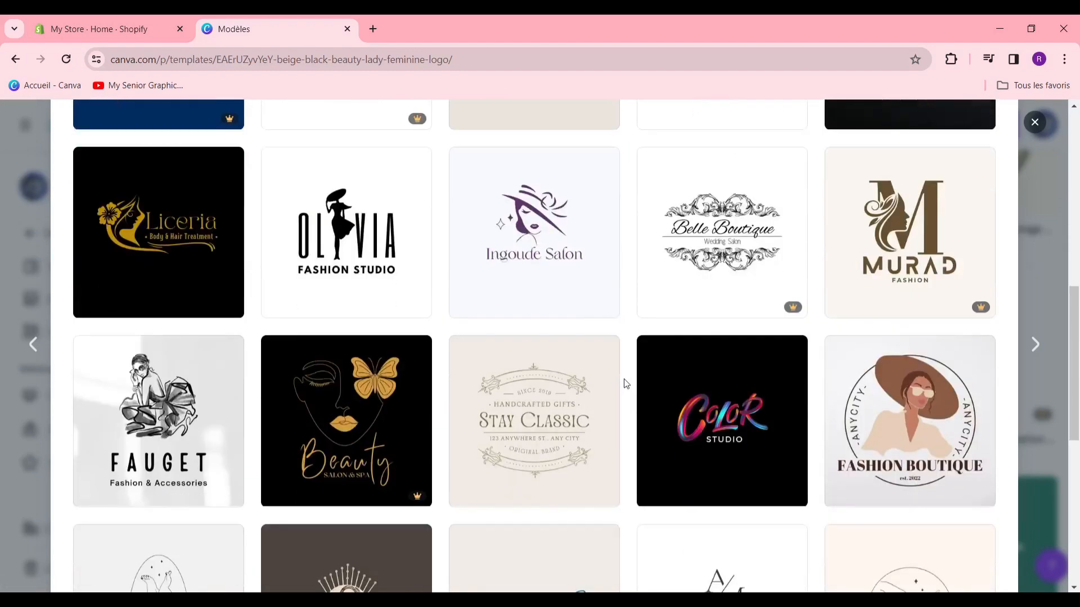
{"action": "scroll", "coordinate": [634, 418], "scroll_direction": "down", "scroll_amount": 5}
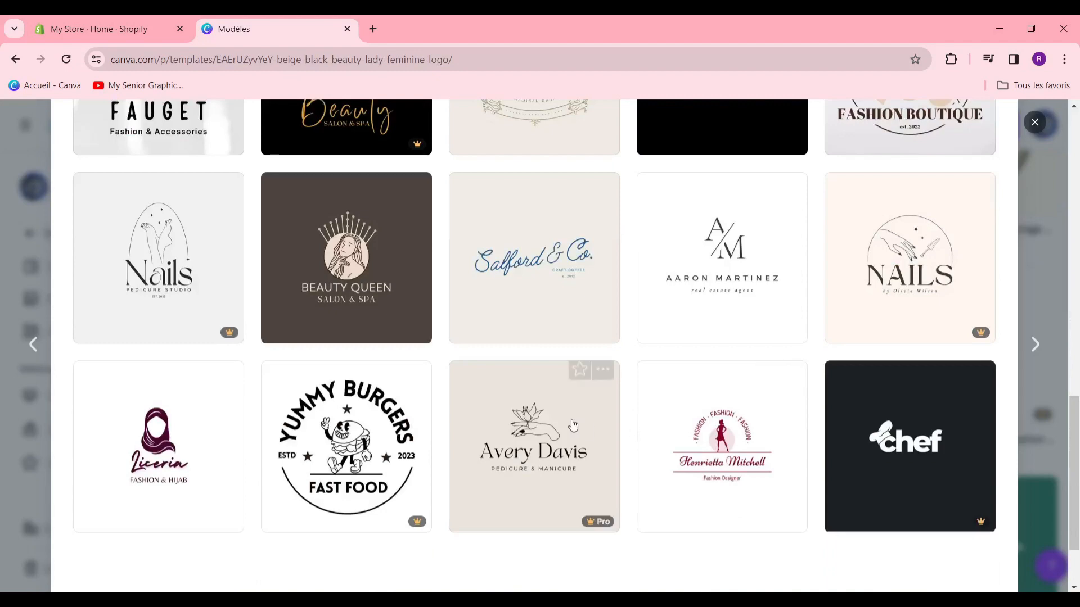
{"action": "scroll", "coordinate": [571, 426], "scroll_direction": "up", "scroll_amount": 1}
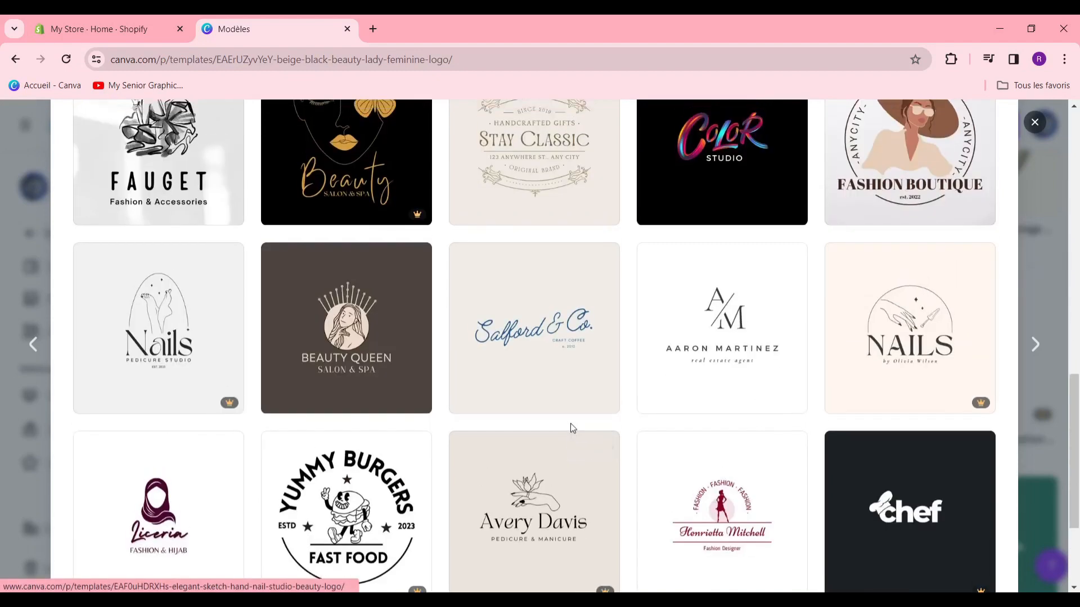
{"action": "scroll", "coordinate": [571, 426], "scroll_direction": "up", "scroll_amount": 3}
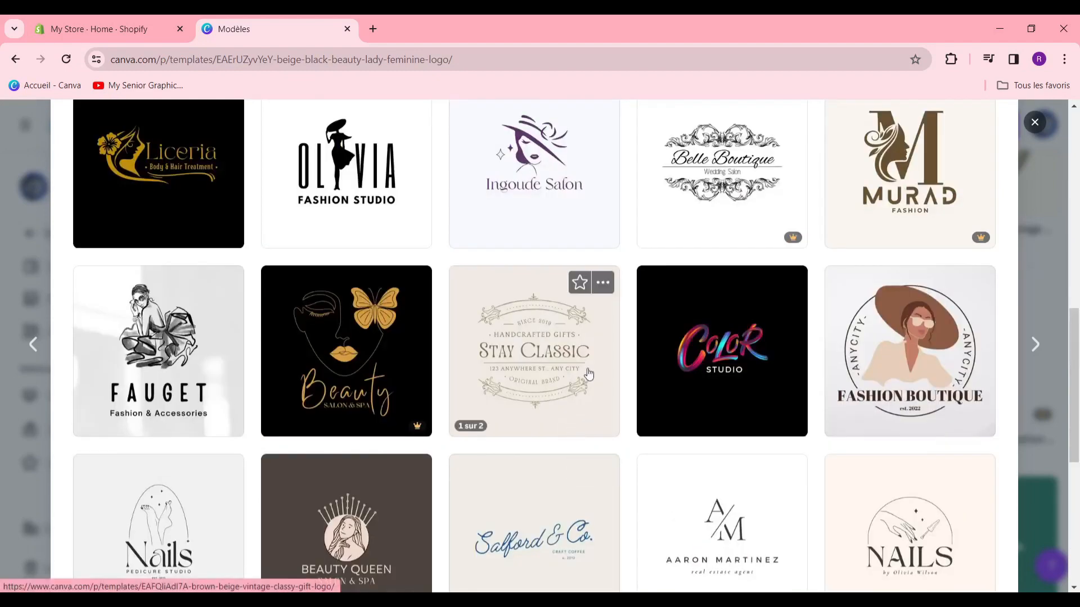
{"action": "scroll", "coordinate": [588, 374], "scroll_direction": "up", "scroll_amount": 3}
{"action": "scroll", "coordinate": [585, 371], "scroll_direction": "up", "scroll_amount": 1}
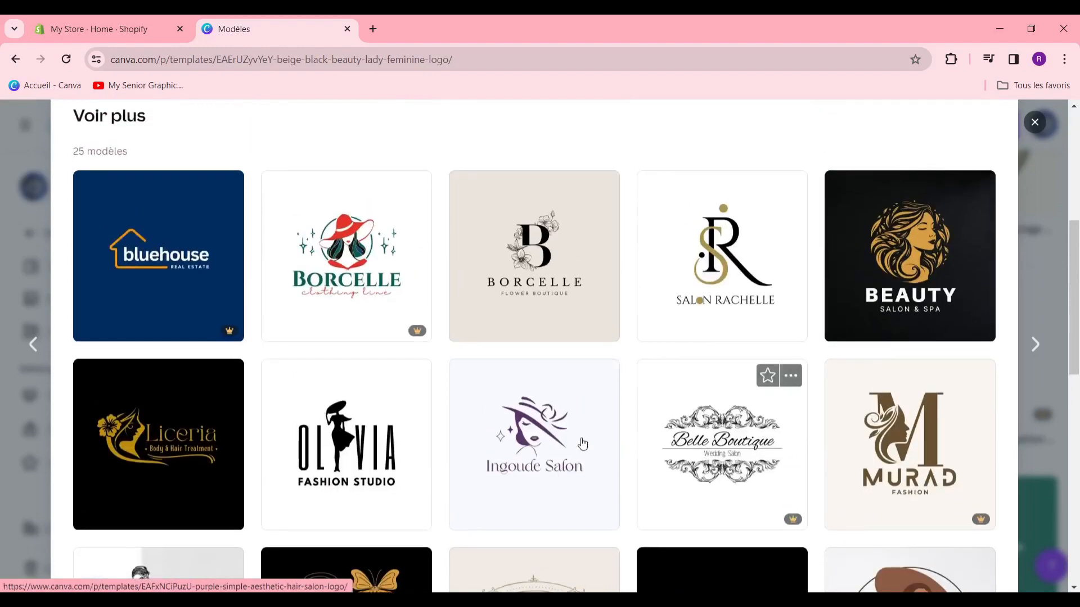
- Choose the Purple Simple Aesthetic Hair Salon Logo template and open it for customizing
{"action": "left_click", "coordinate": [548, 461]}
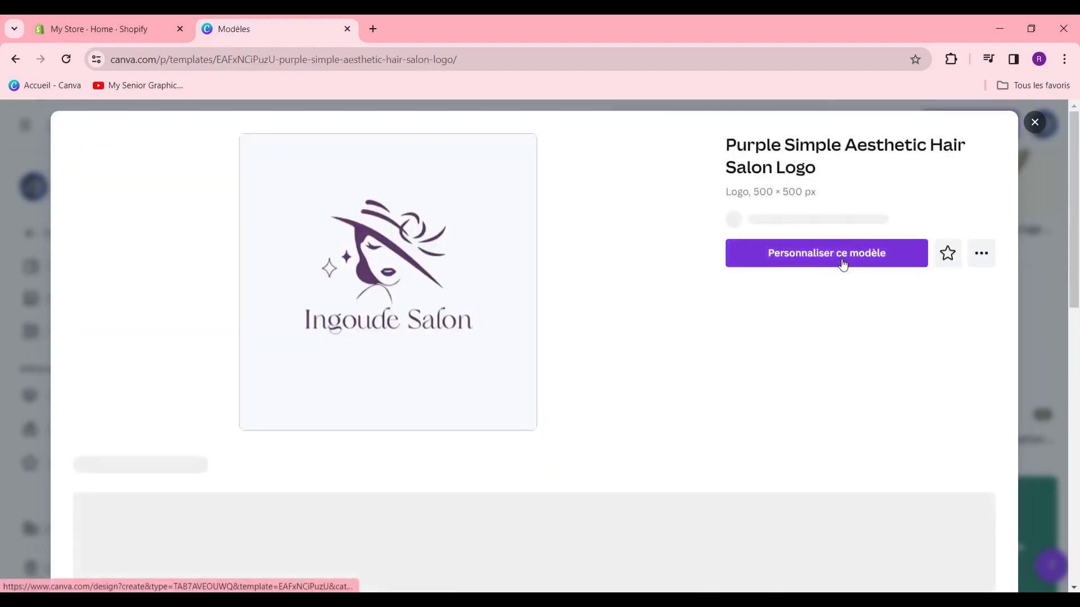
{"action": "left_click", "coordinate": [842, 253]}
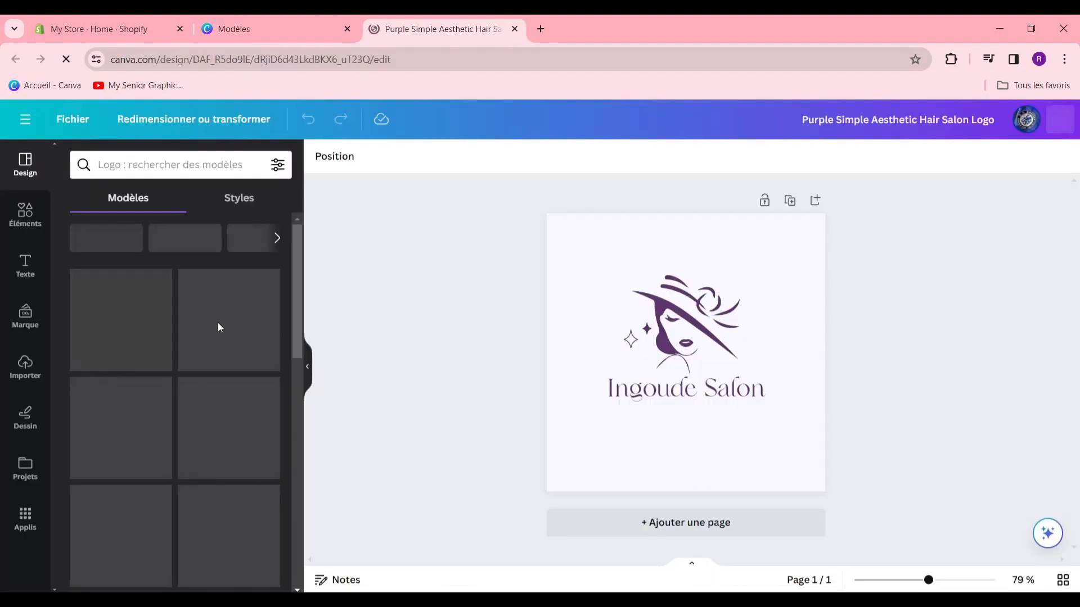
{"action": "scroll", "coordinate": [217, 325], "scroll_direction": "down", "scroll_amount": 3}
{"action": "scroll", "coordinate": [204, 322], "scroll_direction": "up", "scroll_amount": 3}
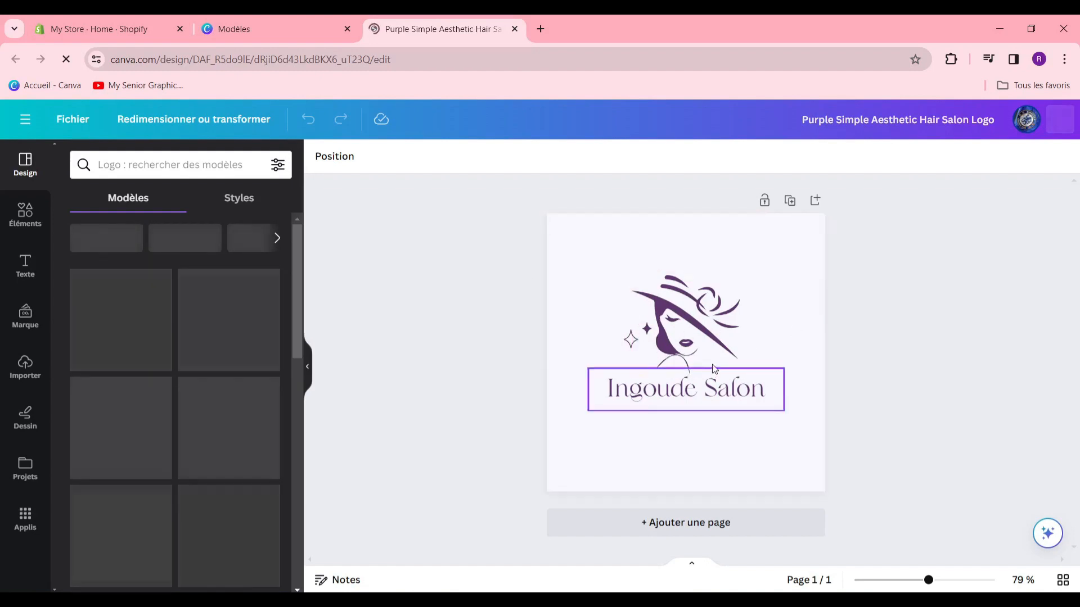
- Try light grey, white and medium grey page backgrounds, and apply the linear 90° gradient from #a6a6a6 to #ffffff
{"action": "left_click", "coordinate": [691, 439]}
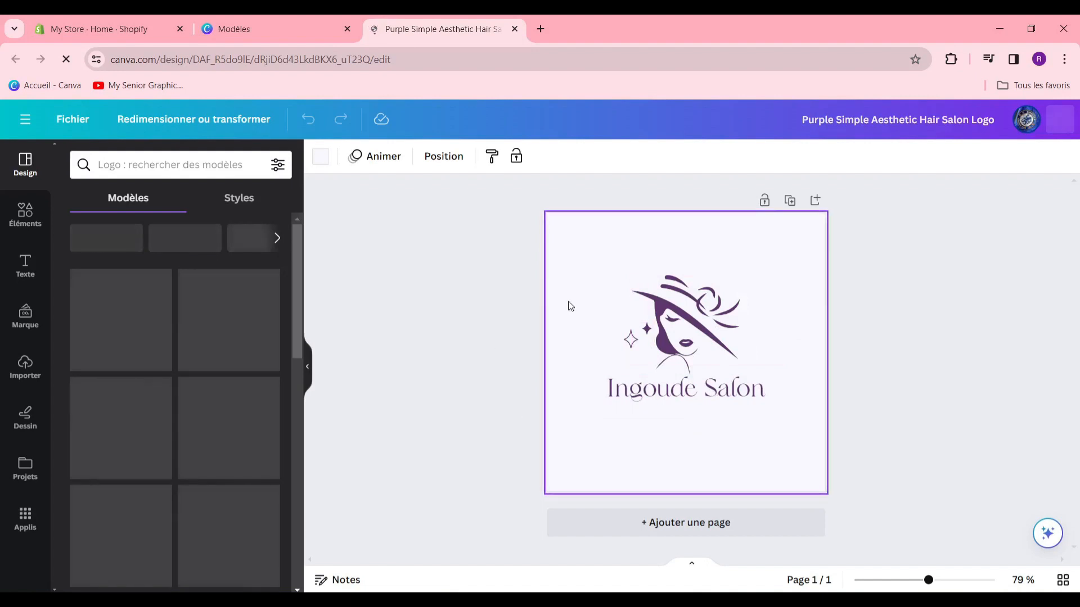
{"action": "left_click", "coordinate": [318, 162]}
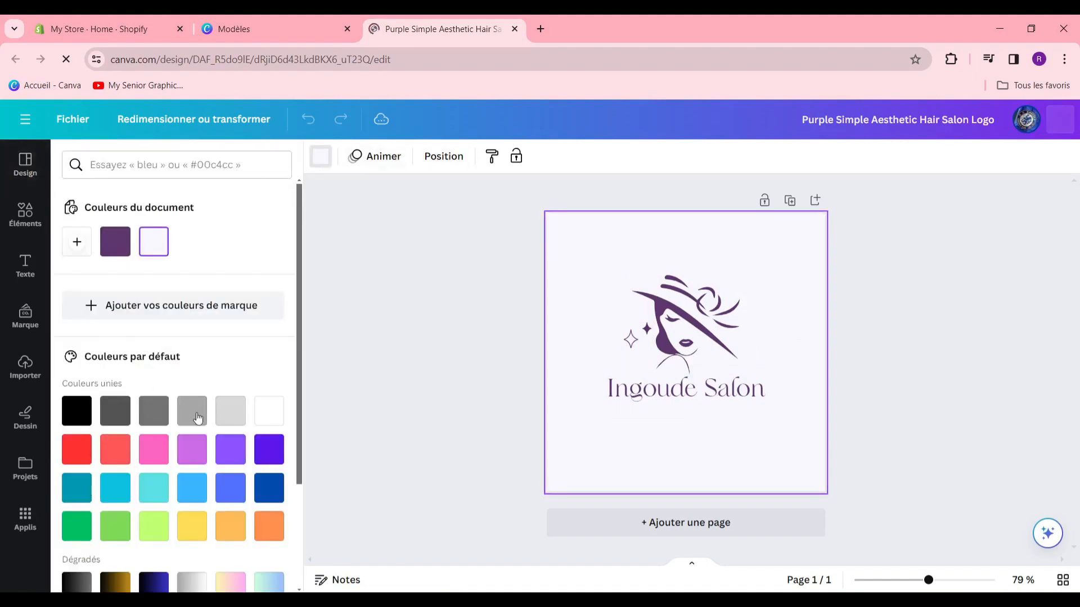
{"action": "scroll", "coordinate": [197, 416], "scroll_direction": "down", "scroll_amount": 1}
{"action": "left_click", "coordinate": [236, 349]}
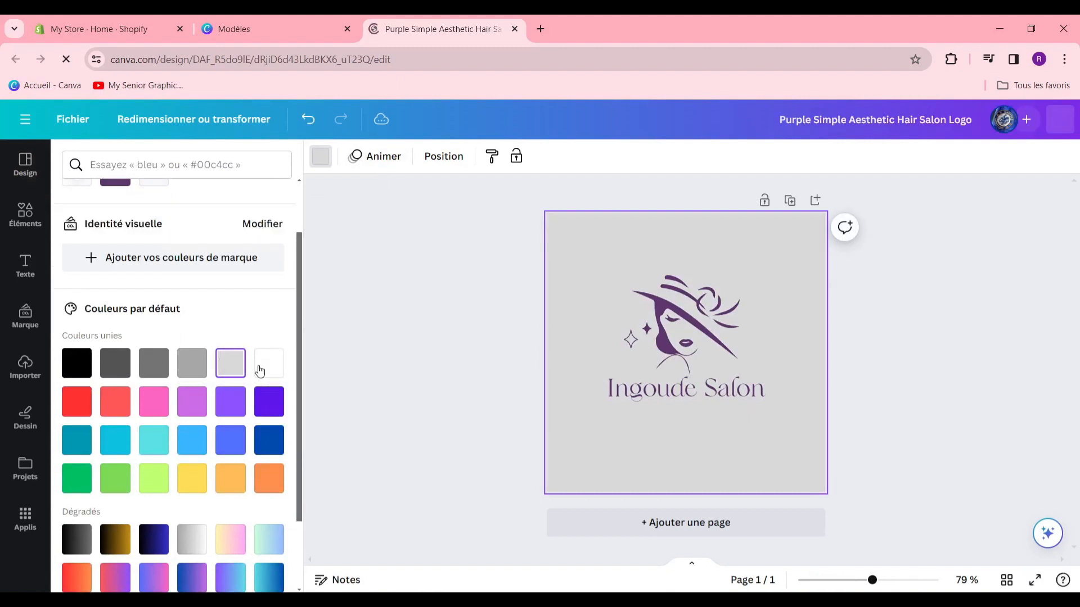
{"action": "left_click", "coordinate": [263, 365]}
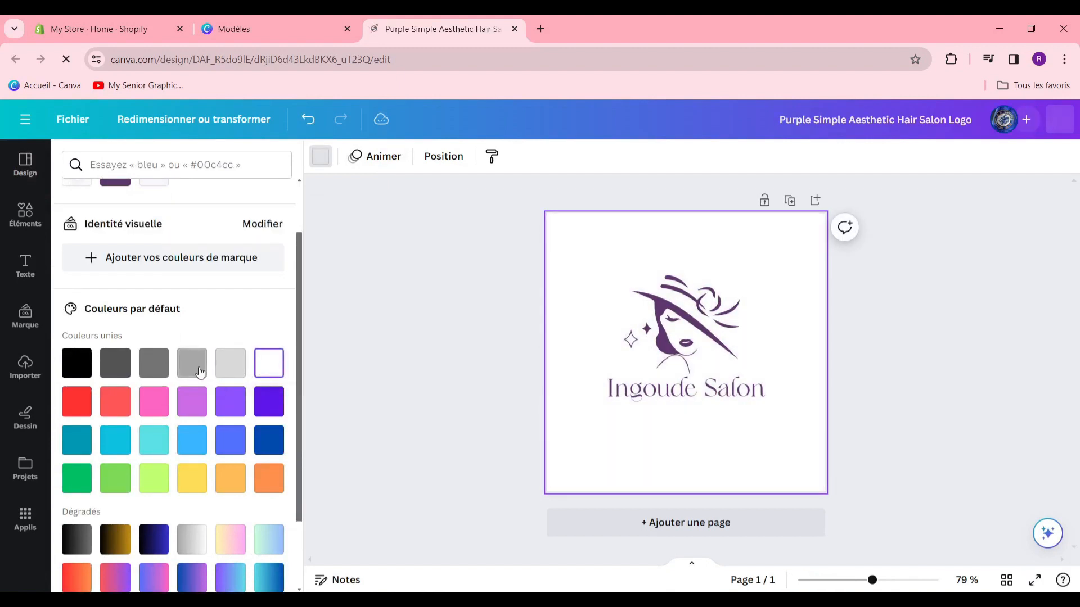
{"action": "left_click", "coordinate": [201, 372]}
{"action": "scroll", "coordinate": [194, 450], "scroll_direction": "down", "scroll_amount": 2}
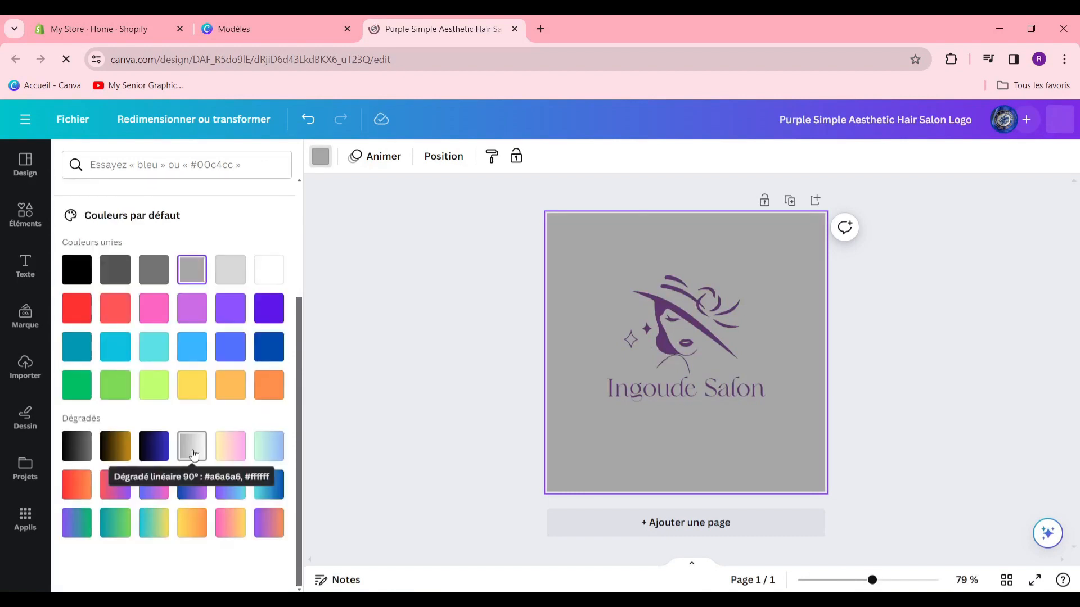
{"action": "left_click", "coordinate": [194, 455]}
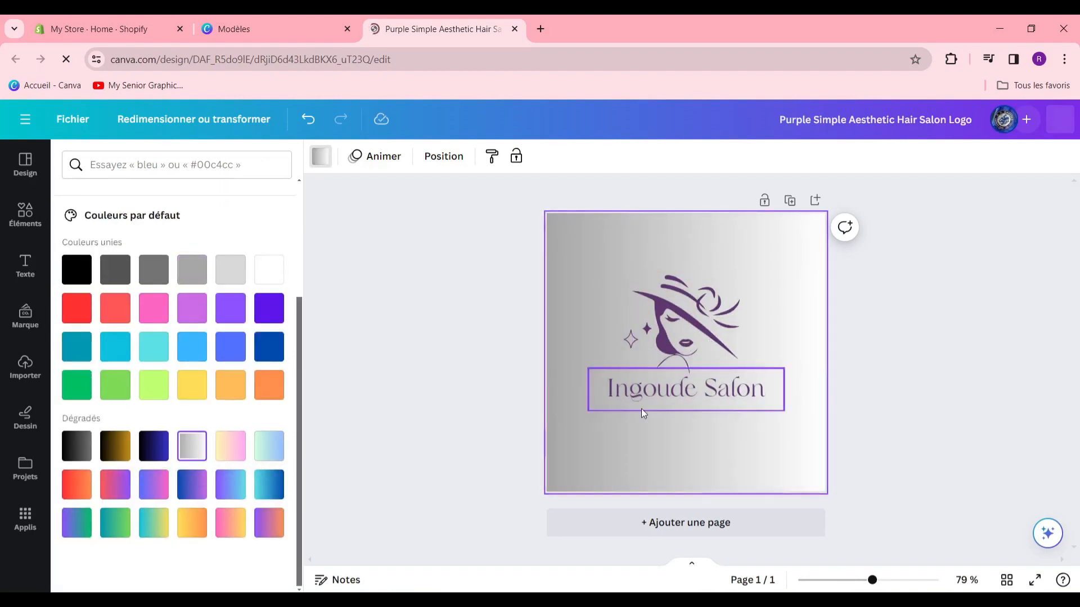
- Recolor the illustration of the woman in a hat with a custom reddish-brown shade, trying light orange and dark brown first
{"action": "left_click", "coordinate": [691, 332]}
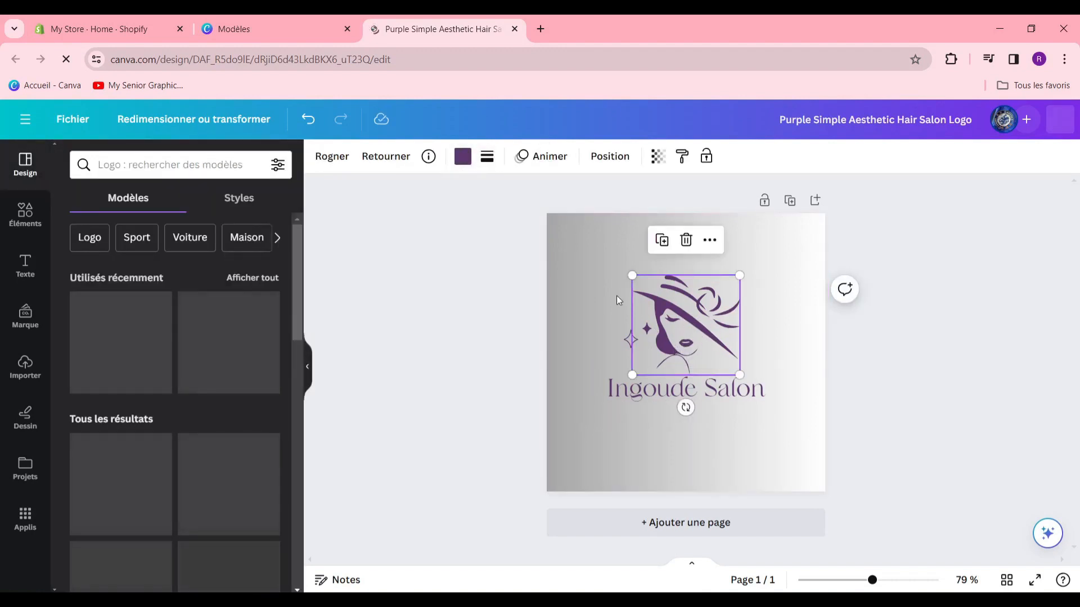
{"action": "left_click", "coordinate": [458, 162]}
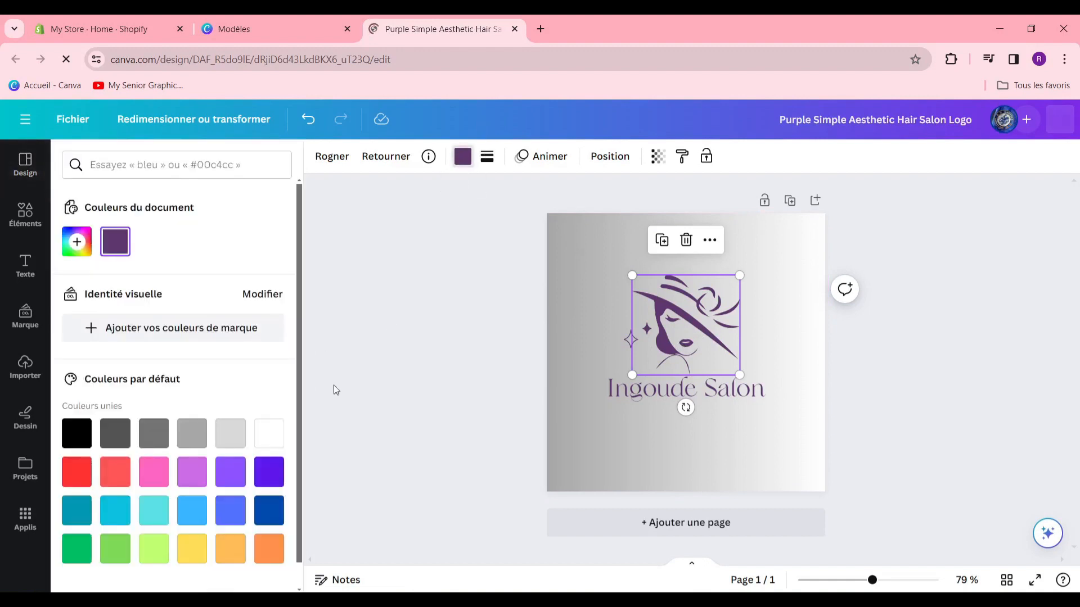
{"action": "scroll", "coordinate": [222, 467], "scroll_direction": "down", "scroll_amount": 1}
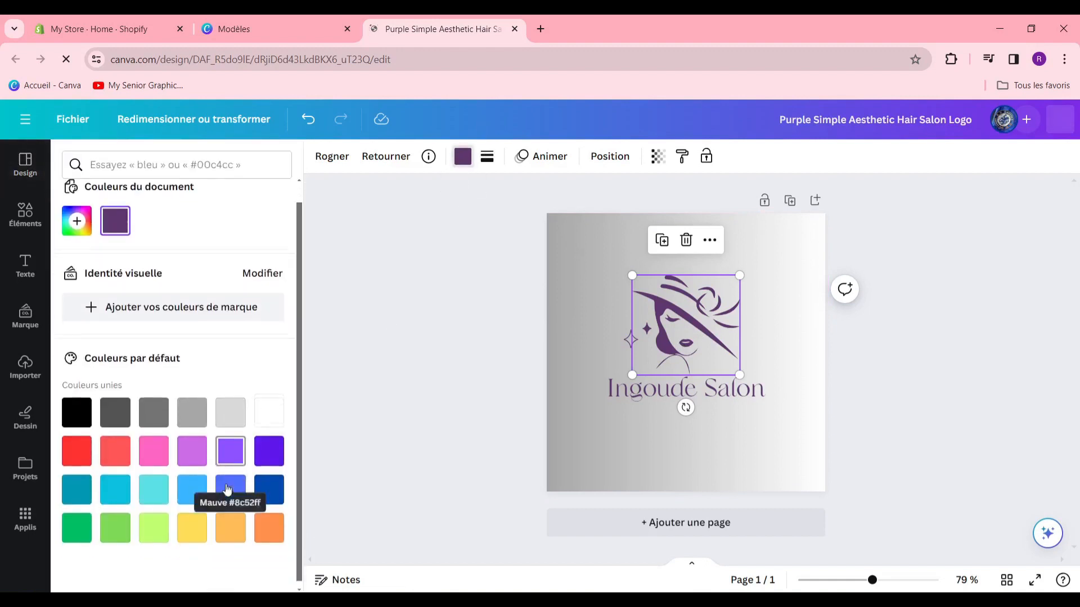
{"action": "left_click", "coordinate": [77, 219]}
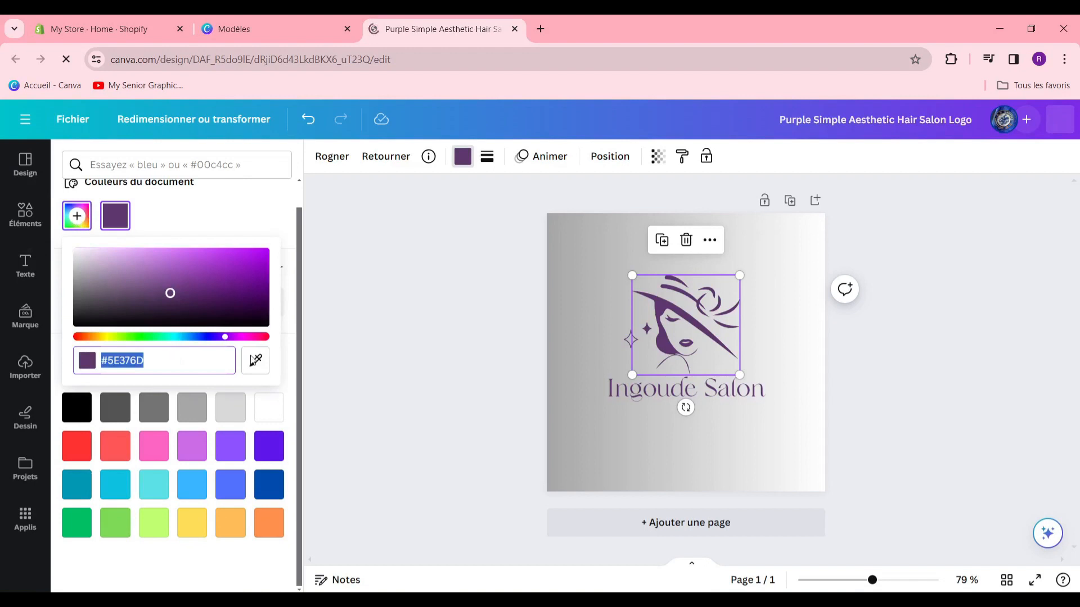
{"action": "left_click", "coordinate": [88, 338]}
{"action": "left_click", "coordinate": [162, 253]}
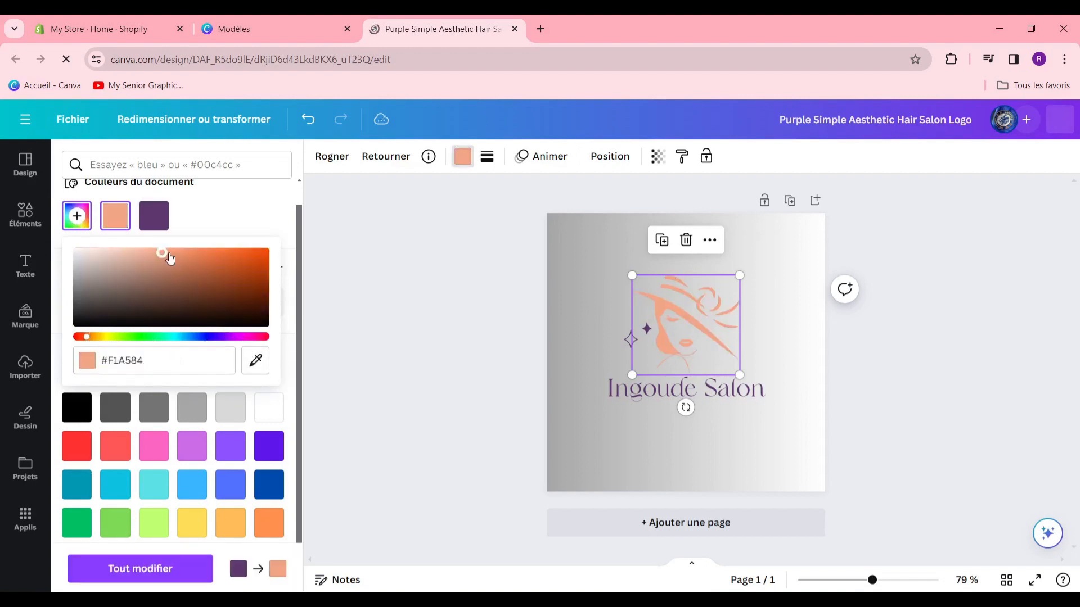
{"action": "left_click_drag", "start_coordinate": [181, 264], "coordinate": [182, 293]}
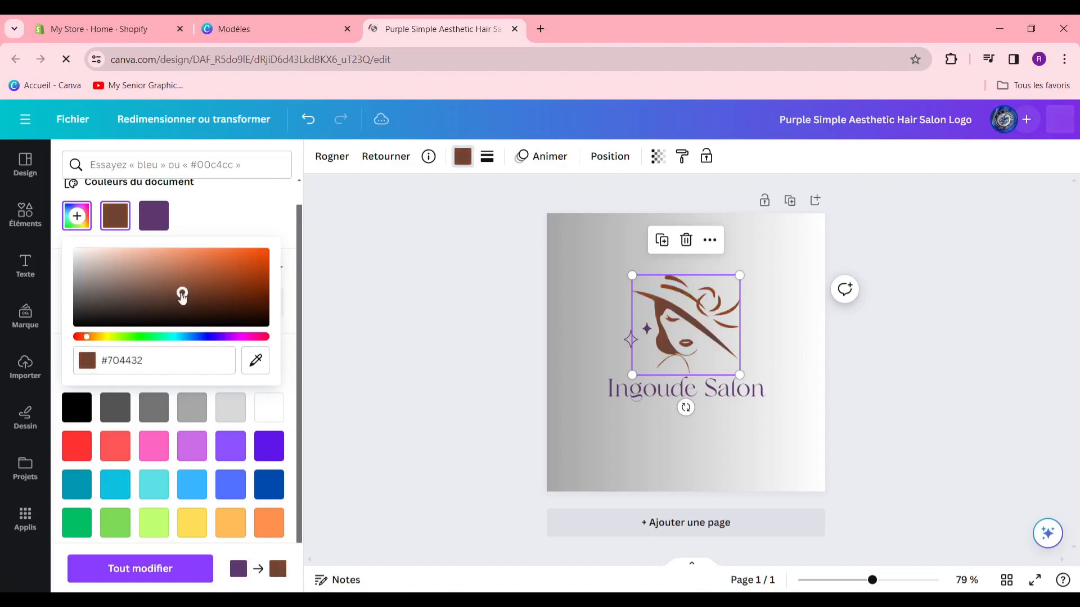
{"action": "left_click", "coordinate": [172, 277]}
{"action": "key", "text": "Escape"}
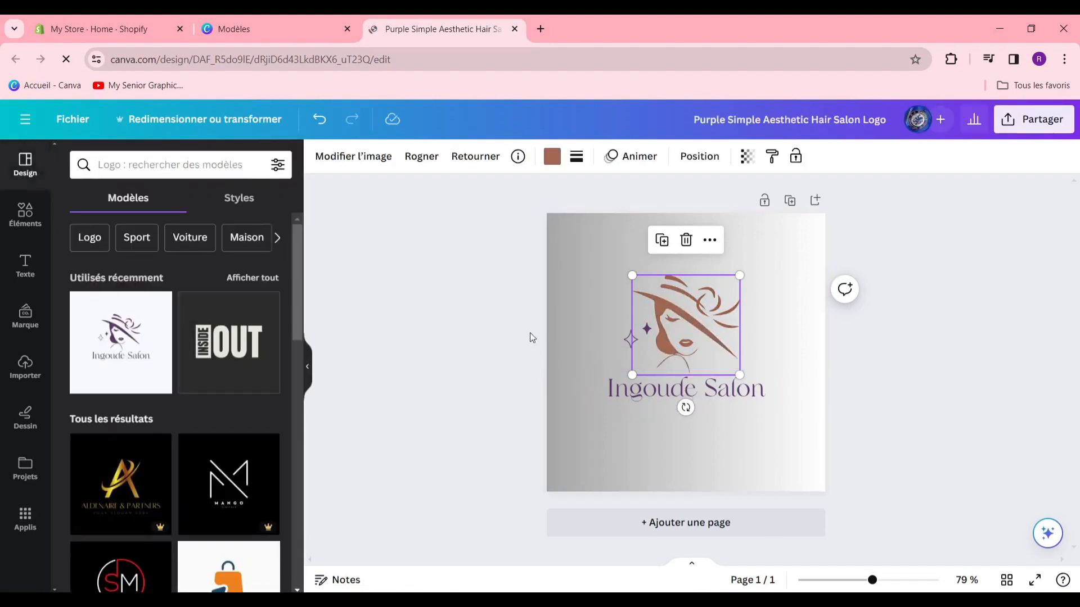
- Replace the salon name below the illustration with INDIRA HOME
{"action": "left_click", "coordinate": [718, 422]}
{"action": "left_click", "coordinate": [672, 400]}
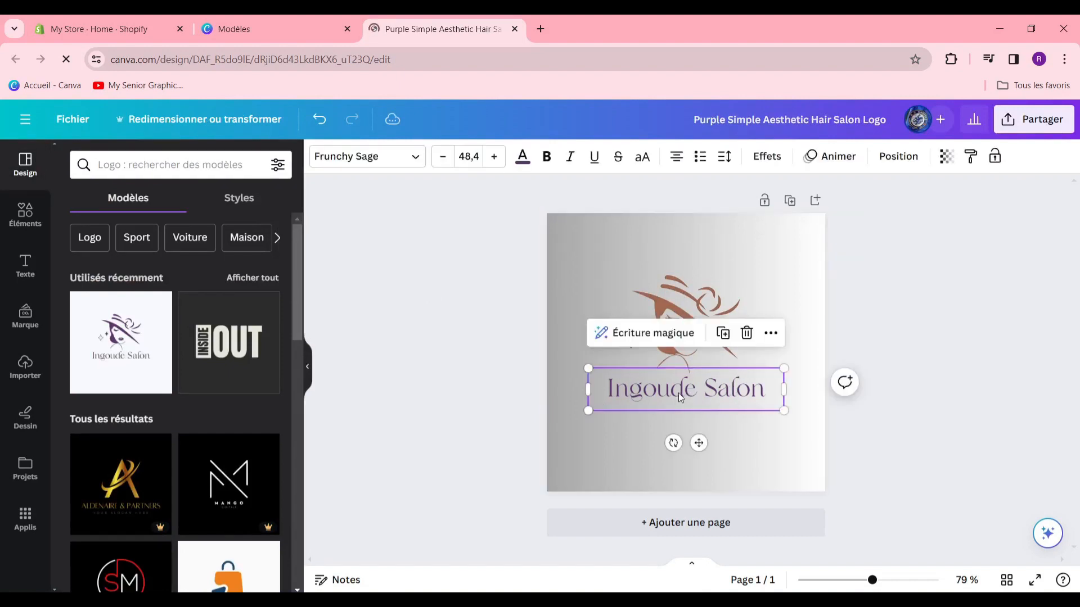
{"action": "double_click", "coordinate": [680, 397]}
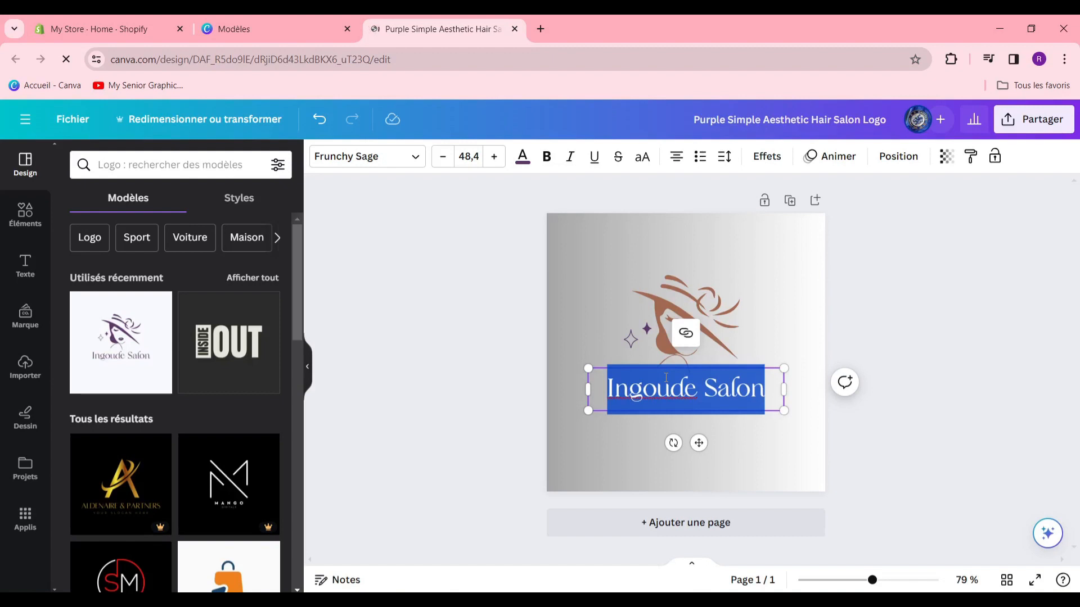
{"action": "type", "text": "in"}
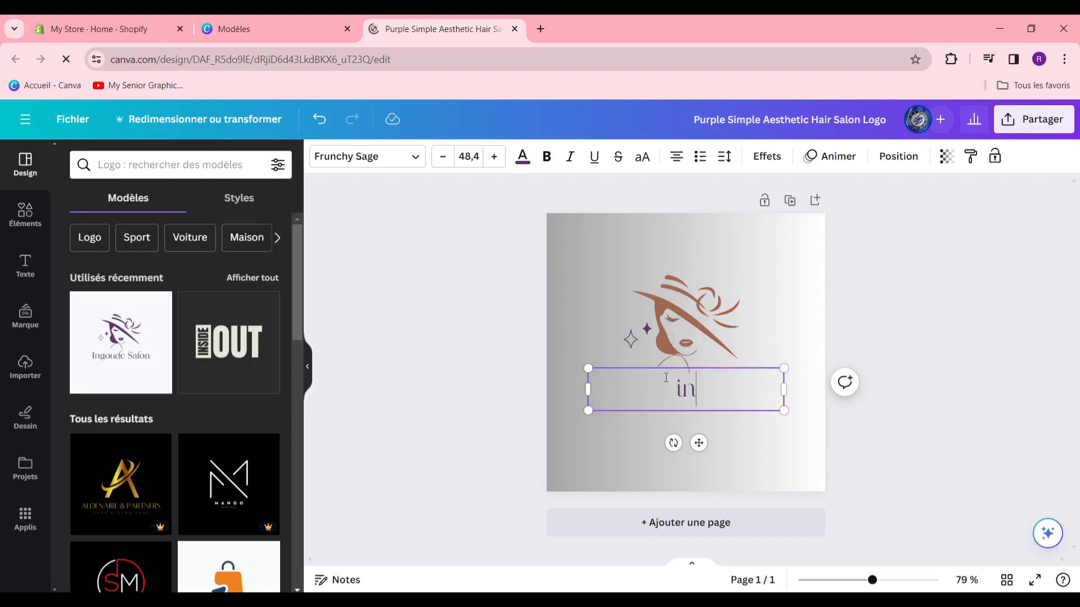
{"action": "type", "text": "i"}
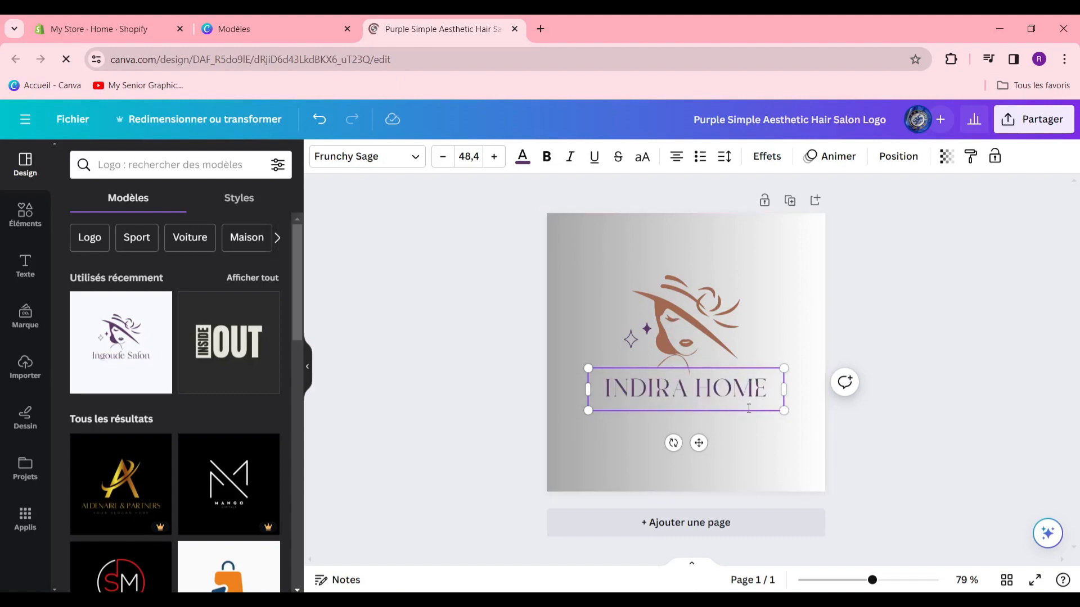
- Try the Buffalo font on the INDIRA HOME text
{"action": "left_click_drag", "start_coordinate": [764, 386], "coordinate": [588, 389]}
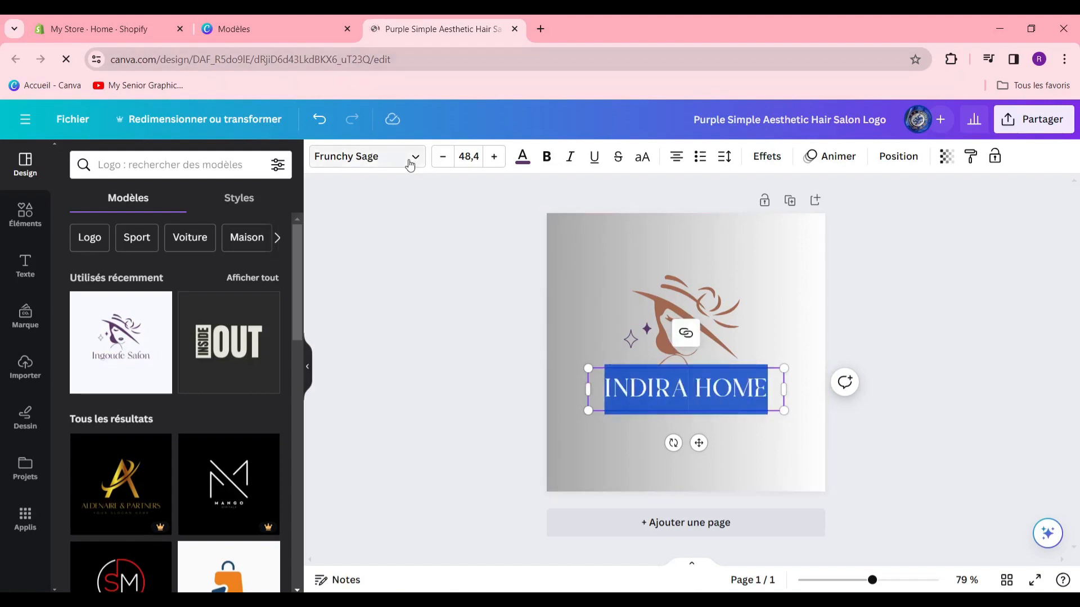
{"action": "left_click", "coordinate": [410, 157]}
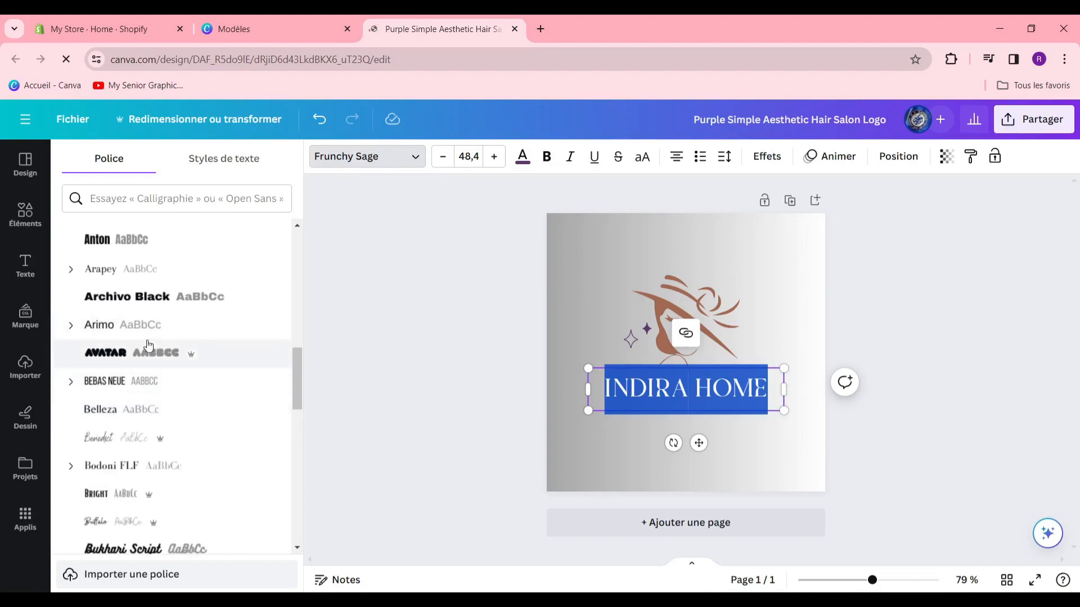
{"action": "scroll", "coordinate": [174, 361], "scroll_direction": "down", "scroll_amount": 4}
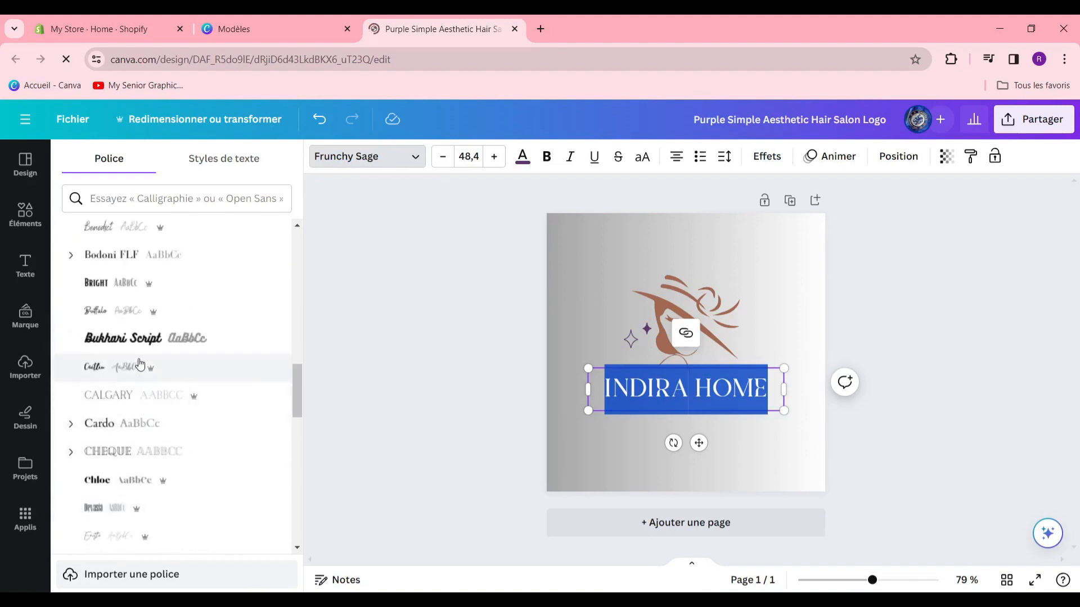
{"action": "scroll", "coordinate": [152, 315], "scroll_direction": "up", "scroll_amount": 4}
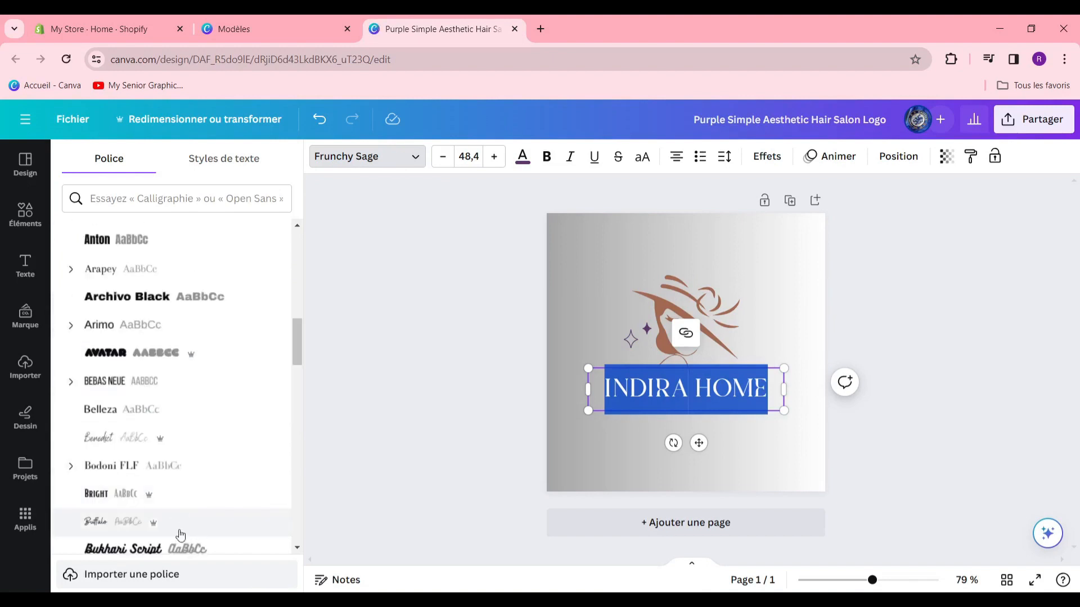
{"action": "left_click", "coordinate": [180, 535]}
{"action": "left_click", "coordinate": [386, 445]}
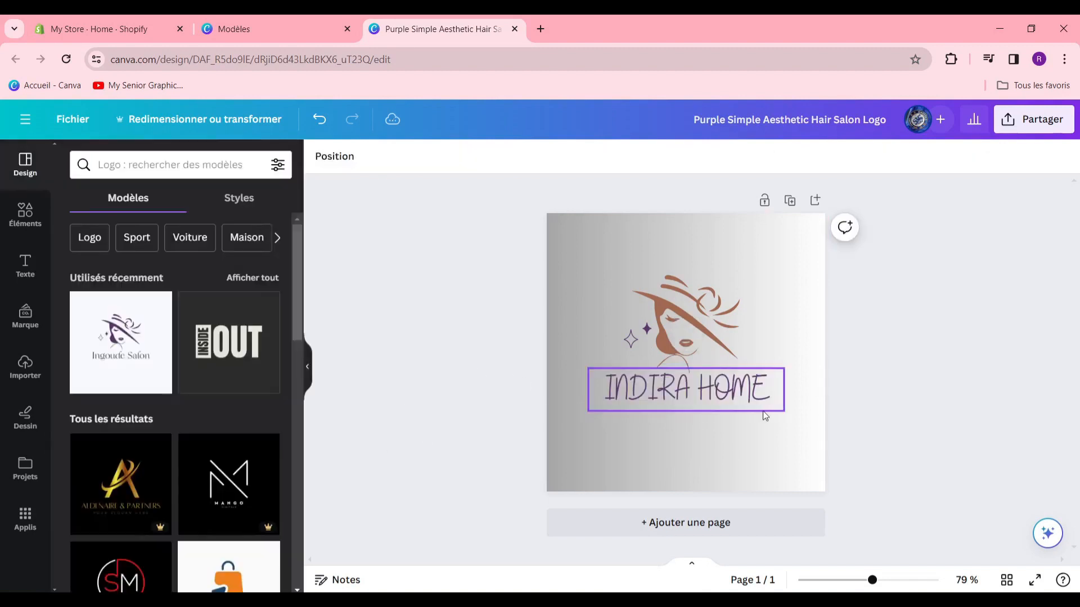
- Set the INDIRA HOME text in the Arapey font
{"action": "left_click", "coordinate": [699, 392]}
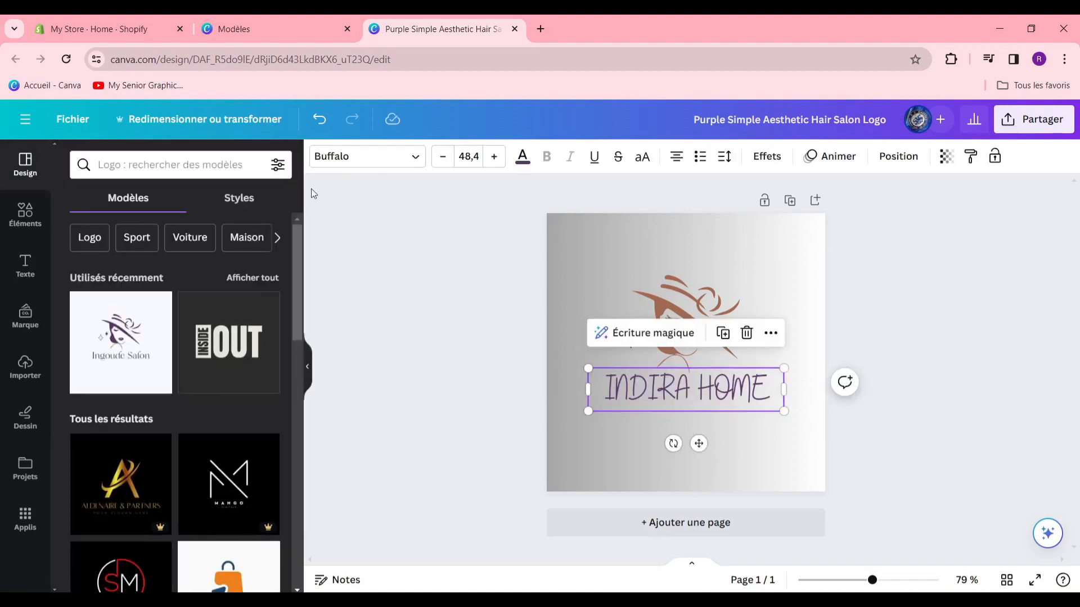
{"action": "left_click", "coordinate": [390, 160]}
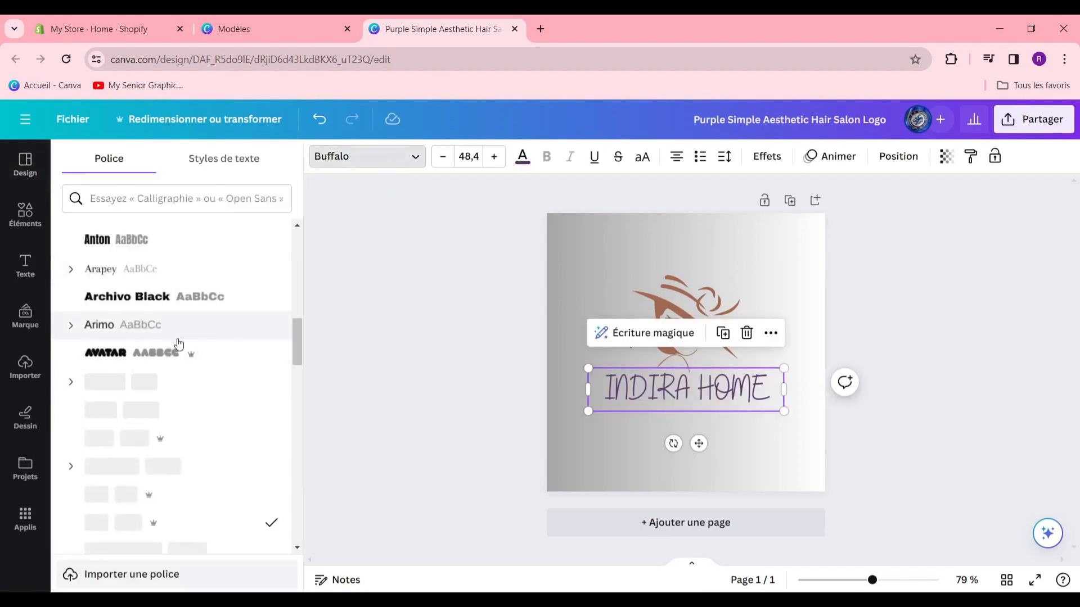
{"action": "left_click", "coordinate": [165, 275]}
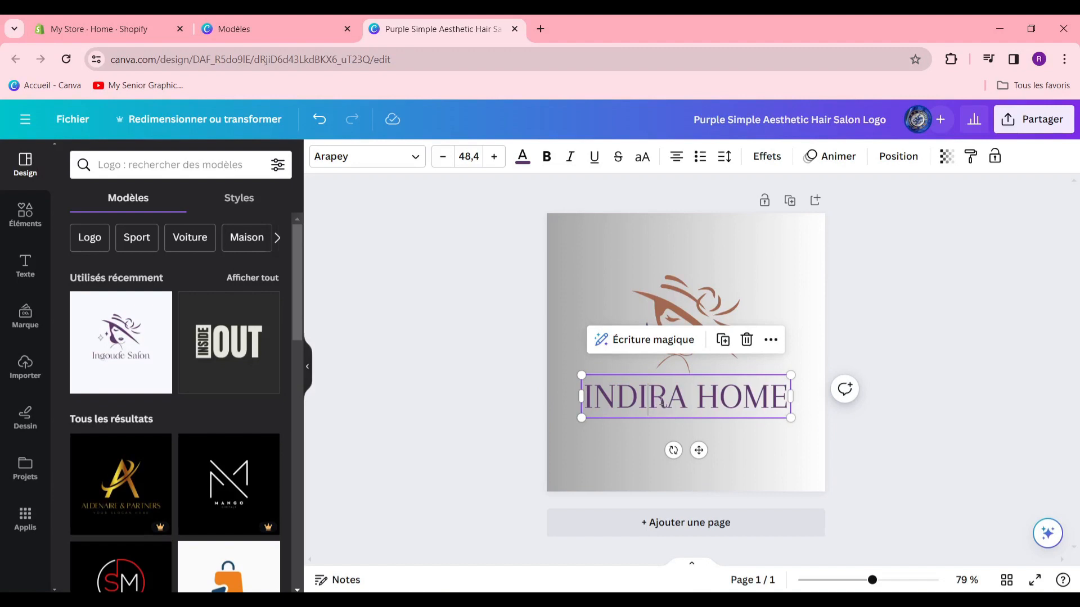
- Recolor the INDIRA HOME text in the same reddish-brown as the woman's illustration
{"action": "left_click", "coordinate": [655, 405]}
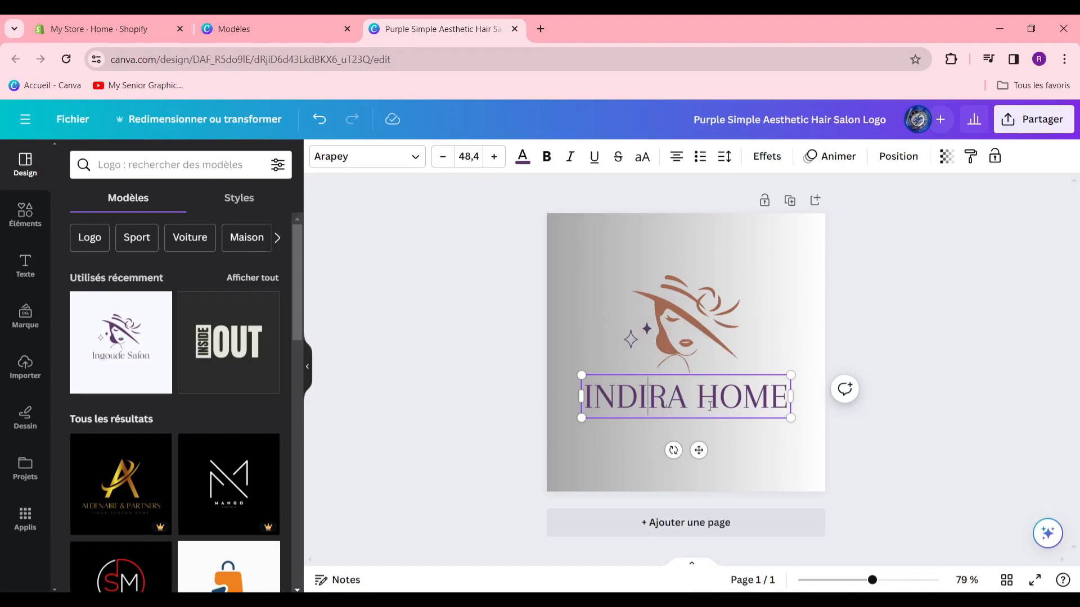
{"action": "triple_click", "coordinate": [753, 413]}
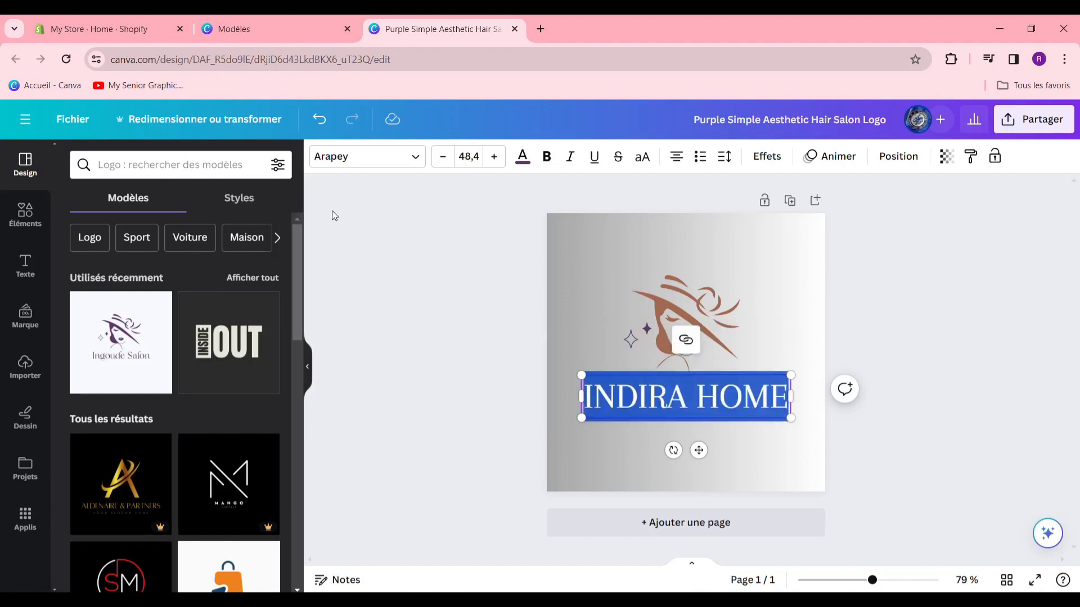
{"action": "left_click", "coordinate": [429, 262]}
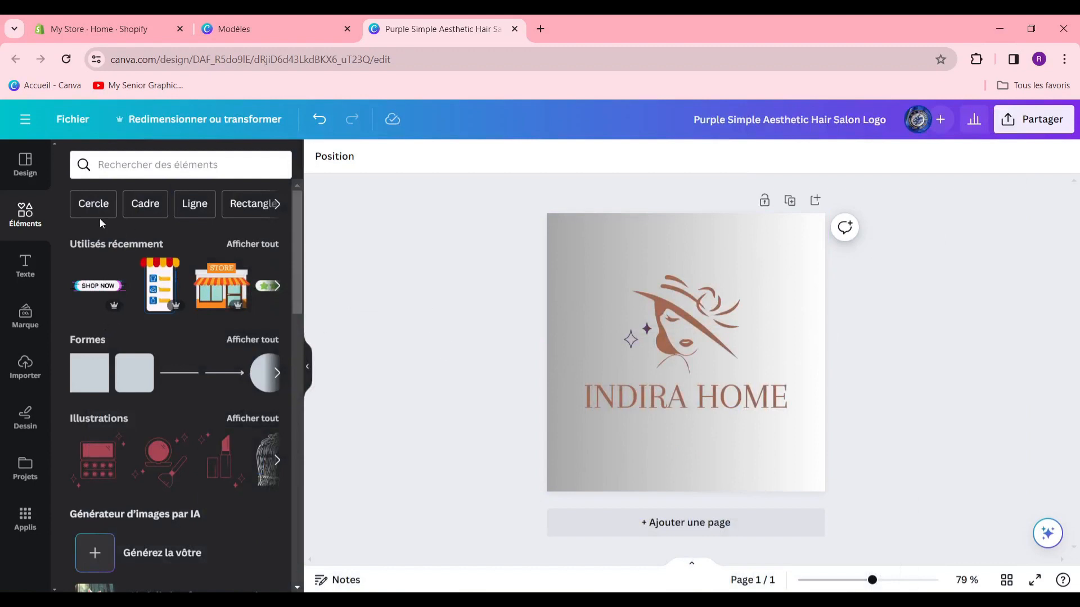
- Search the elements for "NUANGE" and add the cloud outline illustration to the logo
{"action": "left_click", "coordinate": [153, 178]}
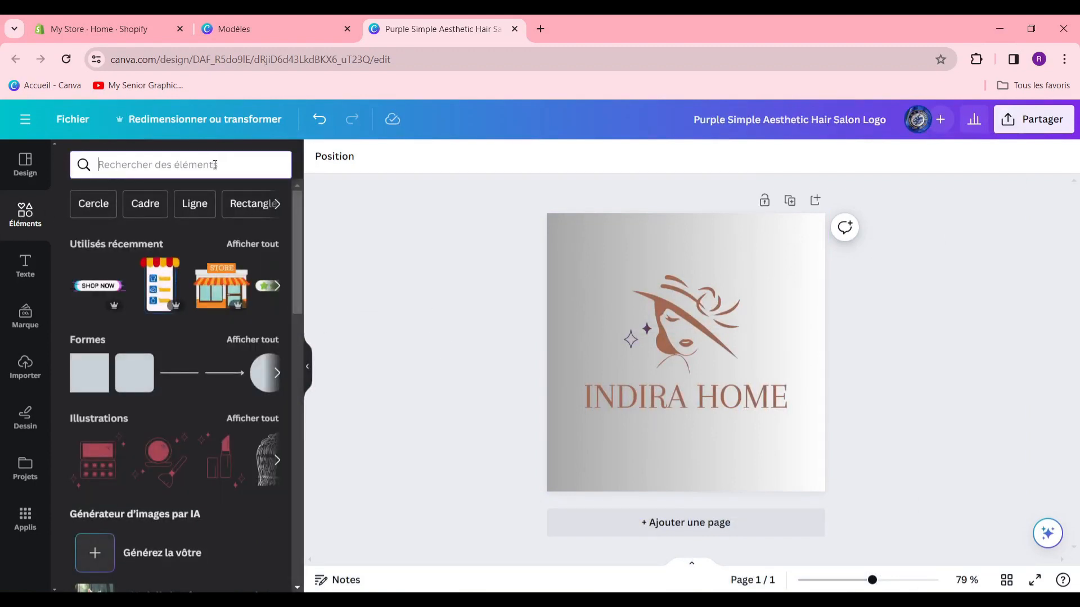
{"action": "type", "text": "NUANGE"}
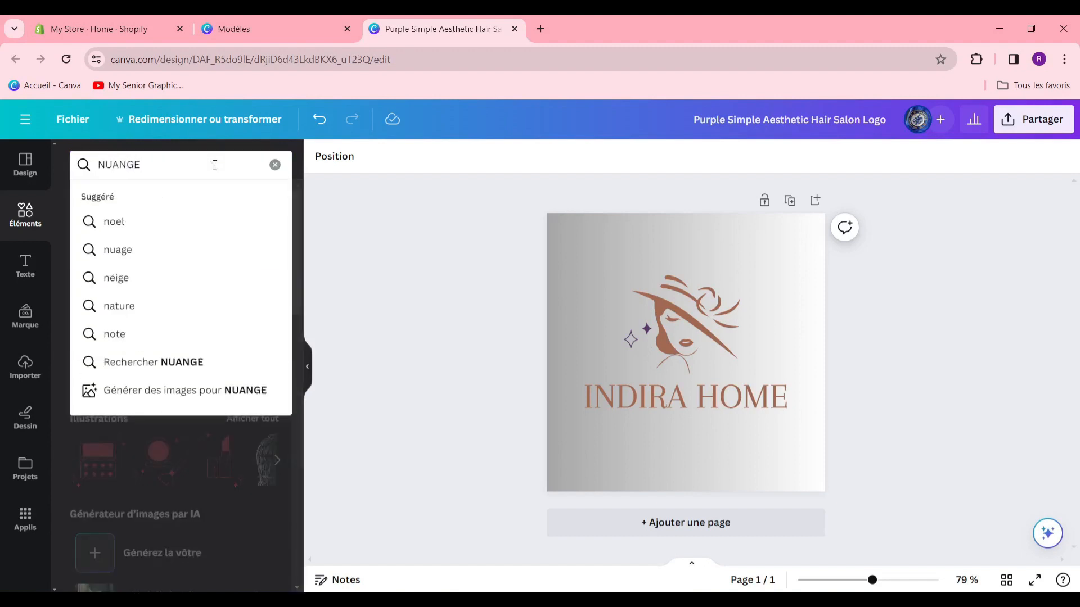
{"action": "key", "text": "Return"}
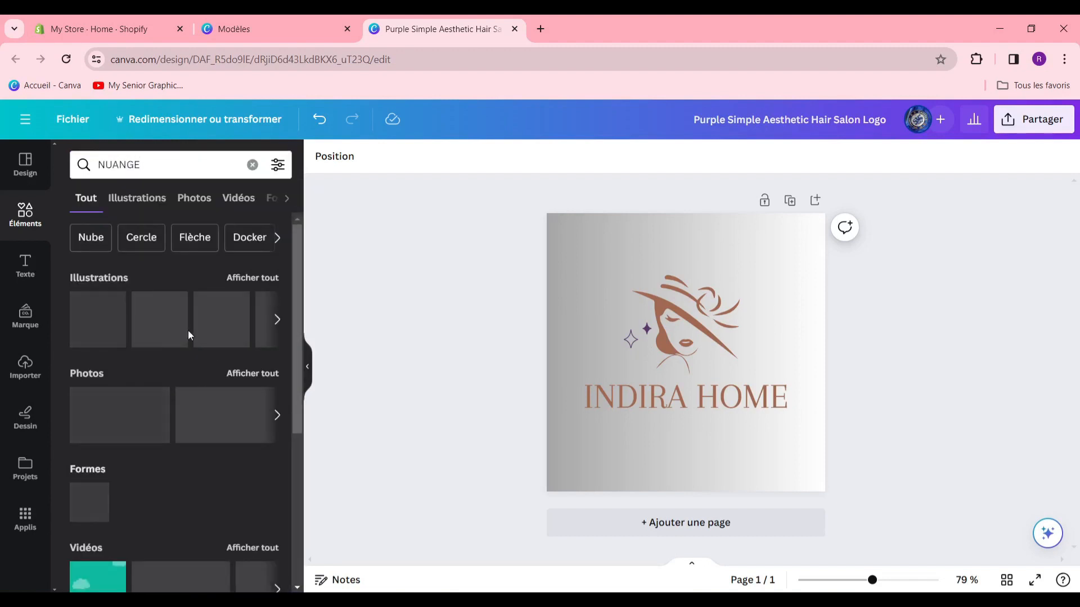
{"action": "left_click", "coordinate": [277, 321]}
{"action": "left_click", "coordinate": [69, 323]}
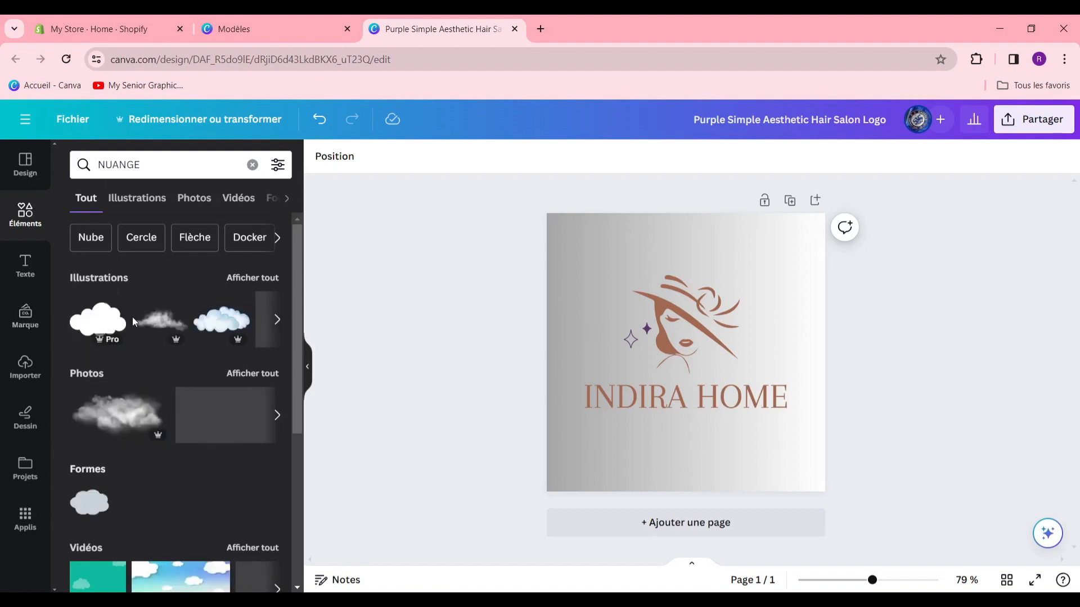
{"action": "left_click", "coordinate": [278, 320]}
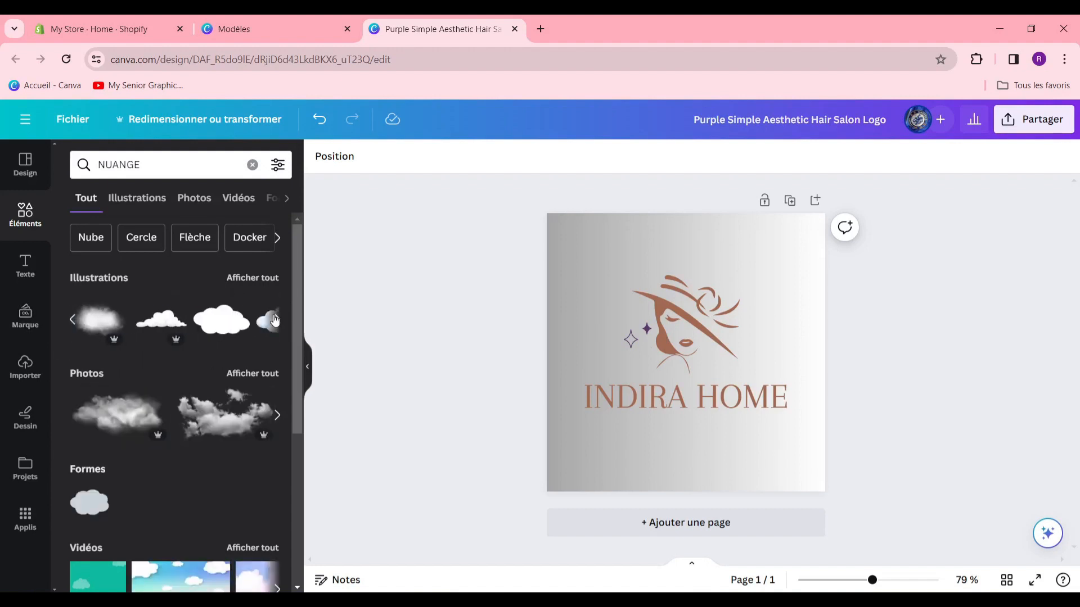
{"action": "left_click", "coordinate": [160, 319]}
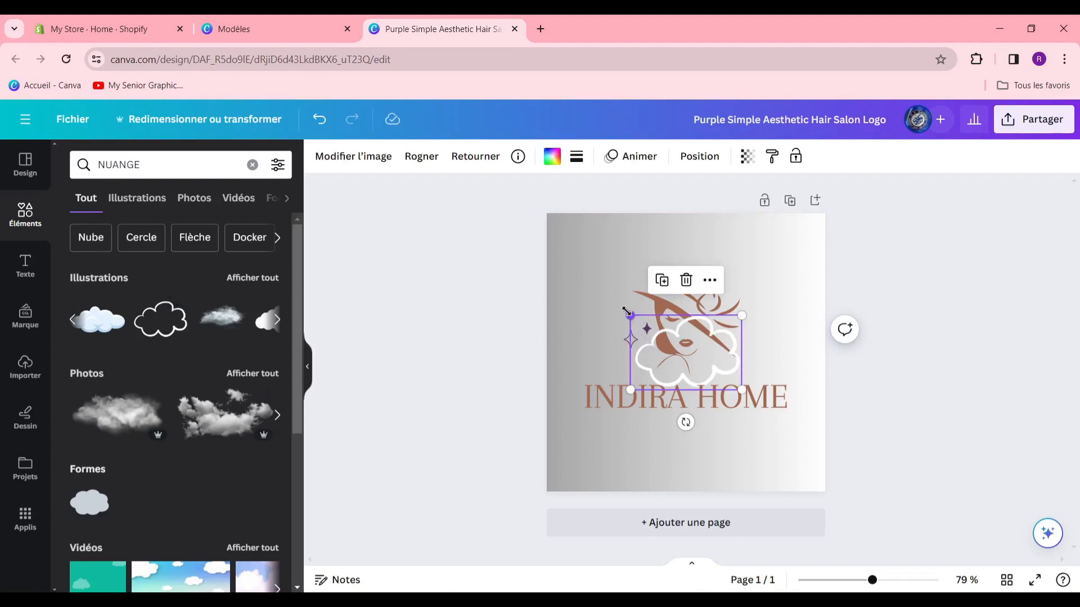
- Shrink the cloud outline and place it together with the star ornament just beside the woman's neck
{"action": "left_click_drag", "start_coordinate": [628, 314], "coordinate": [652, 350]}
{"action": "left_click", "coordinate": [721, 378]}
{"action": "left_click", "coordinate": [628, 335]}
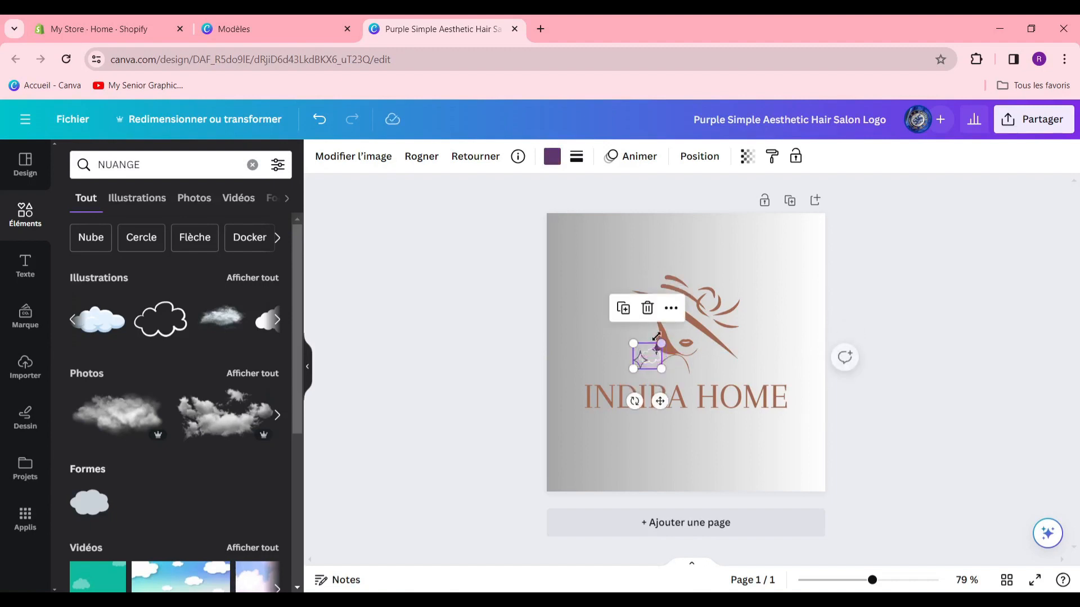
{"action": "left_click", "coordinate": [622, 328]}
{"action": "left_click", "coordinate": [657, 357]}
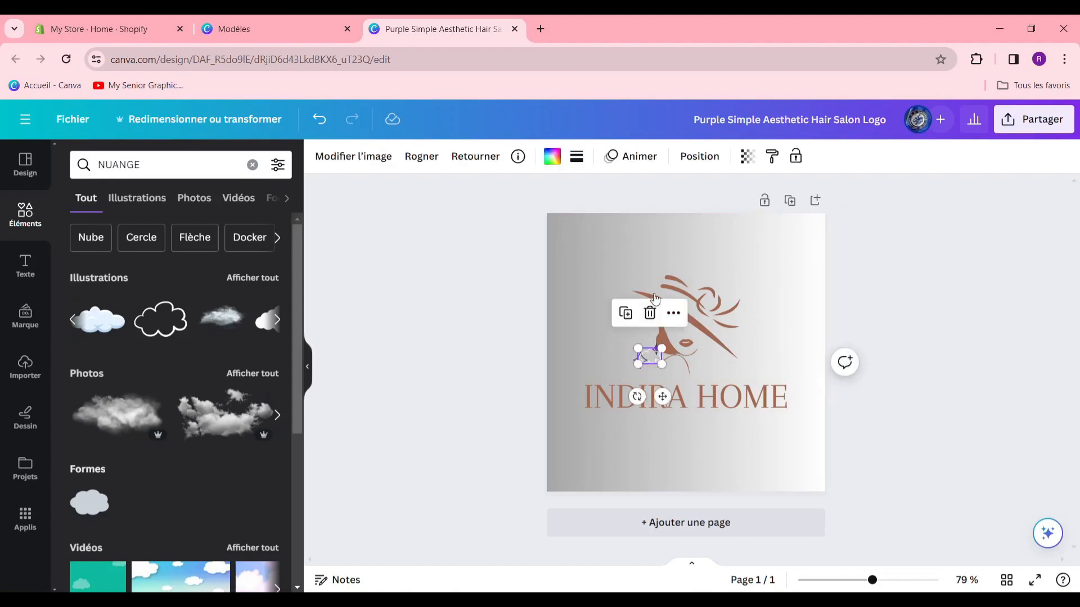
- Recolor the cloud outline and the star ornament with the document's reddish-brown color
{"action": "left_click", "coordinate": [551, 159]}
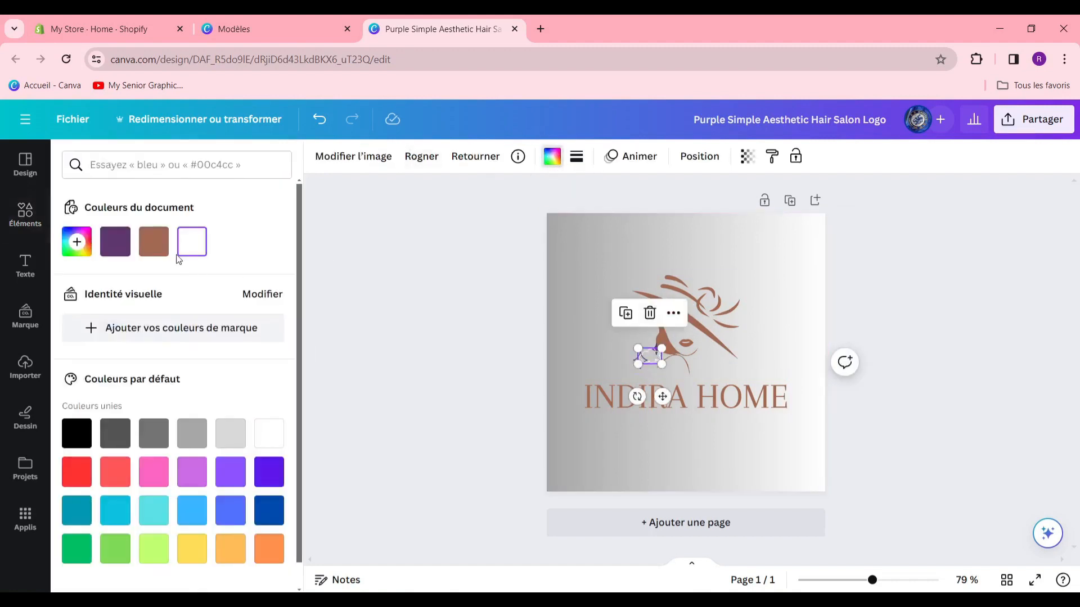
{"action": "left_click", "coordinate": [154, 242]}
{"action": "left_click", "coordinate": [615, 349]}
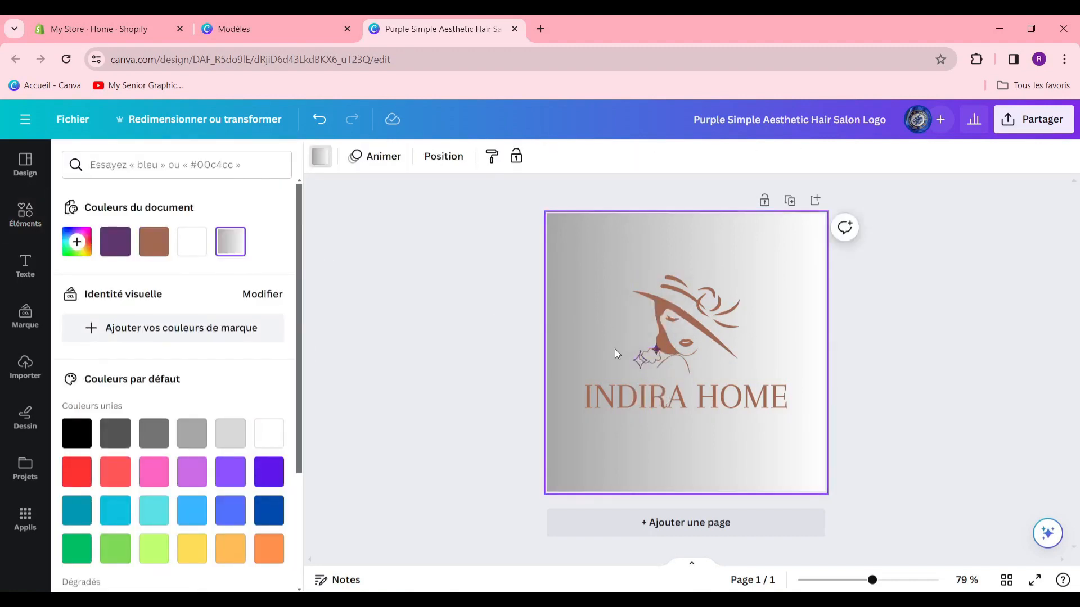
{"action": "left_click", "coordinate": [647, 356]}
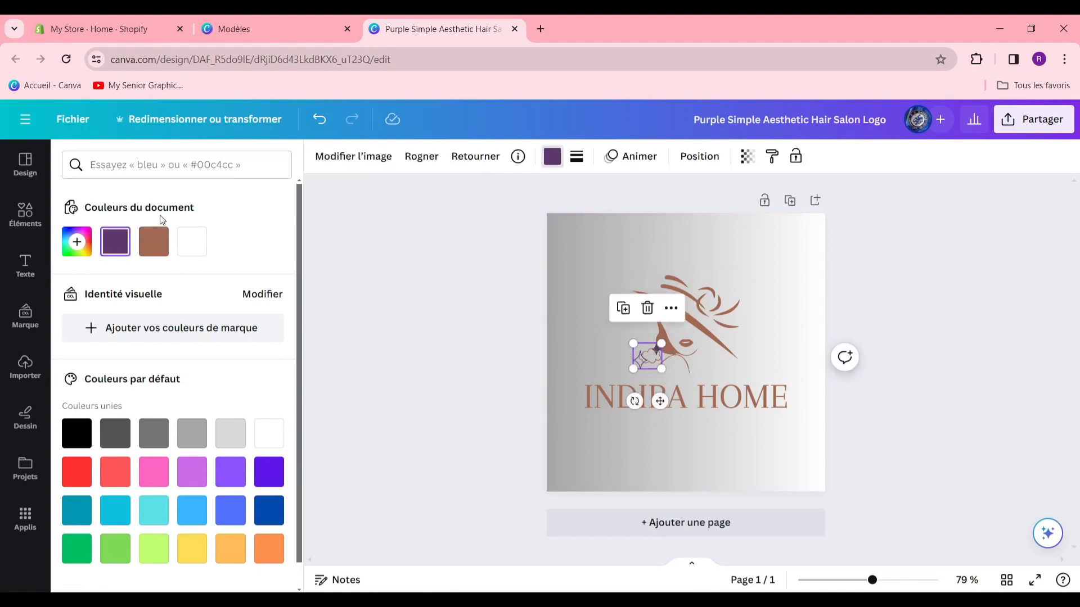
{"action": "key", "text": "Escape"}
{"action": "left_click", "coordinate": [961, 260]}
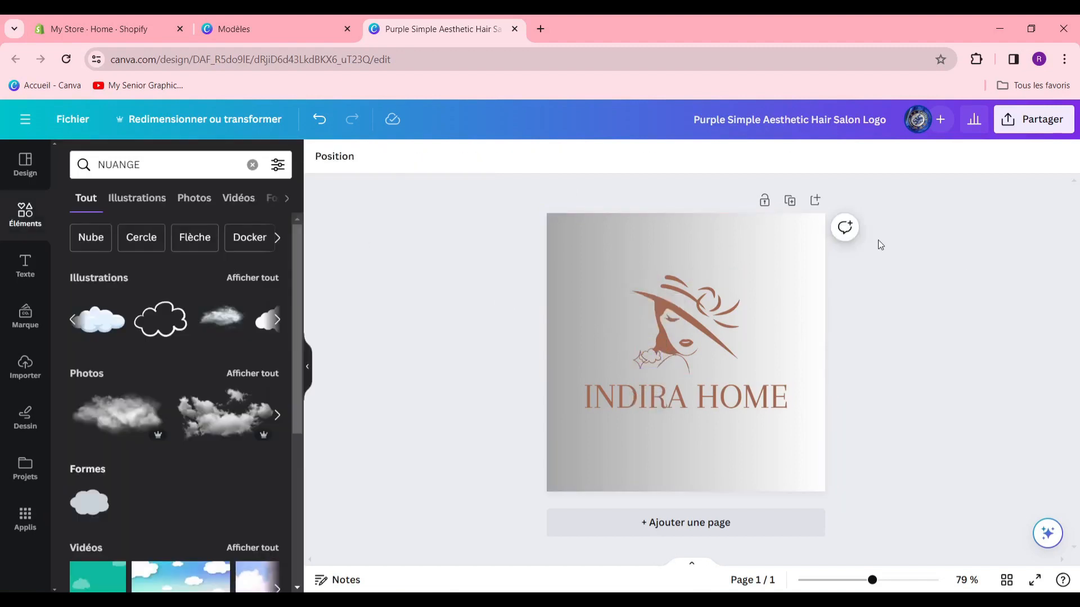
- Download the finished logo as a PNG at size 1 (500 × 500 px) with a transparent background
{"action": "left_click", "coordinate": [1025, 120]}
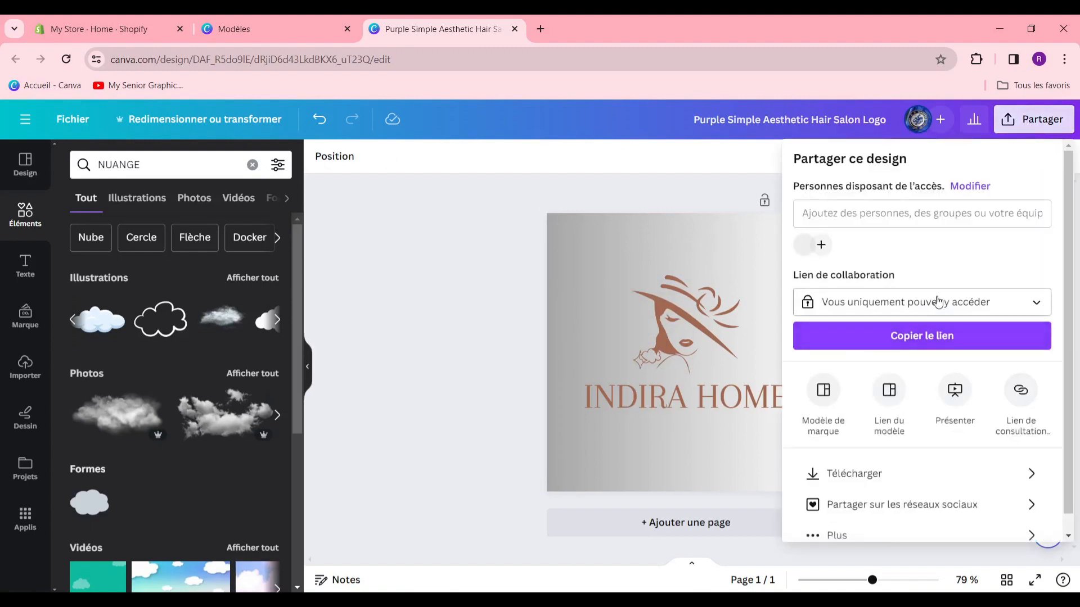
{"action": "scroll", "coordinate": [875, 438], "scroll_direction": "down", "scroll_amount": 1}
{"action": "left_click", "coordinate": [879, 456]}
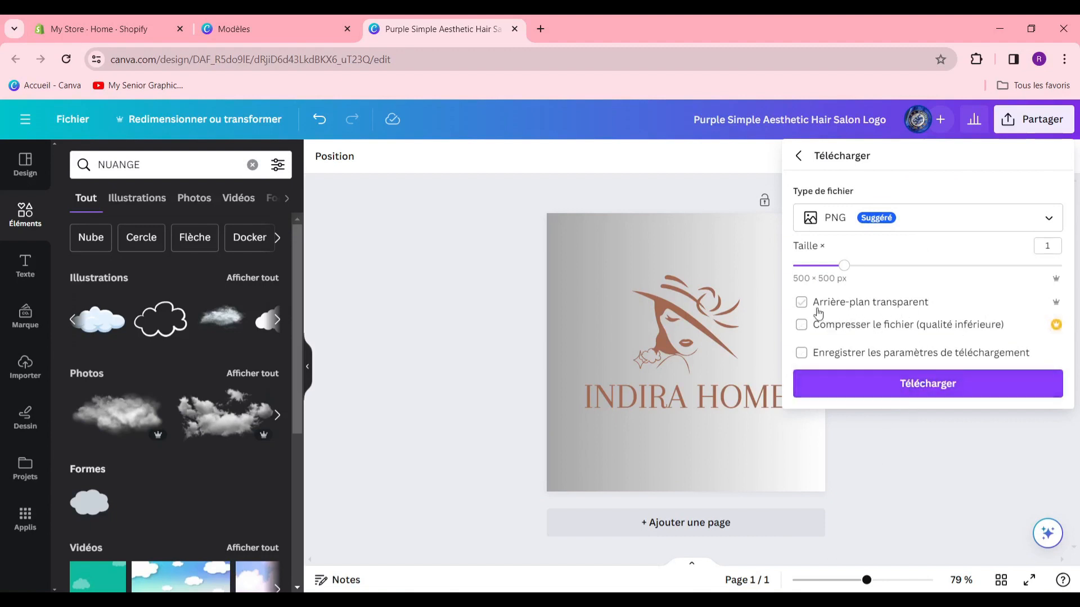
{"action": "left_click", "coordinate": [800, 301]}
{"action": "left_click", "coordinate": [875, 387]}
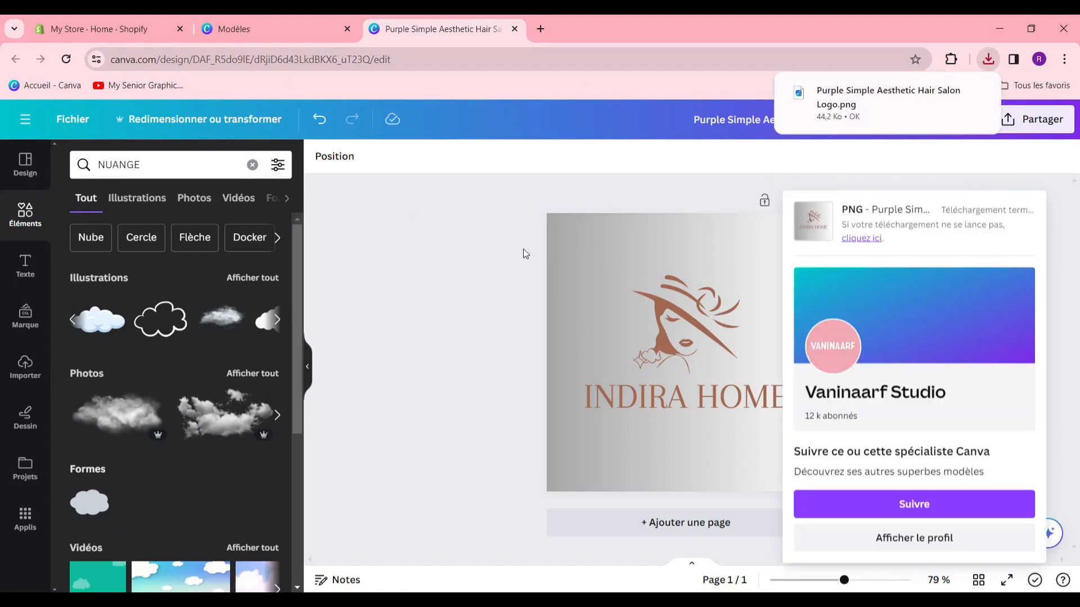
- Switch to the Shopify admin, open the online store's Dawn theme for customizing and display its theme settings
{"action": "left_click", "coordinate": [150, 15]}
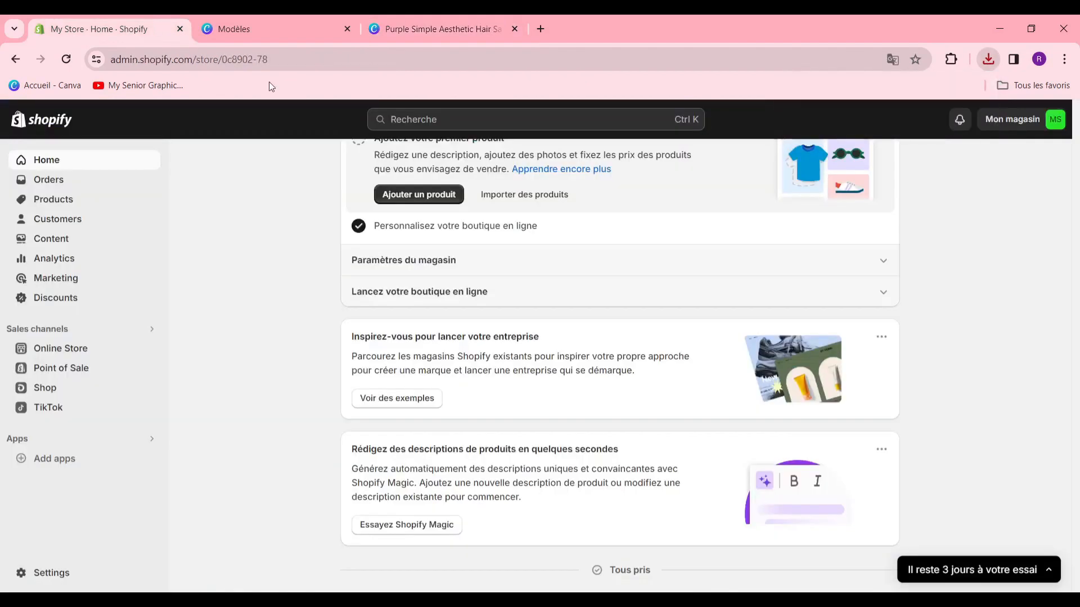
{"action": "left_click", "coordinate": [84, 349]}
{"action": "scroll", "coordinate": [192, 439], "scroll_direction": "down", "scroll_amount": 5}
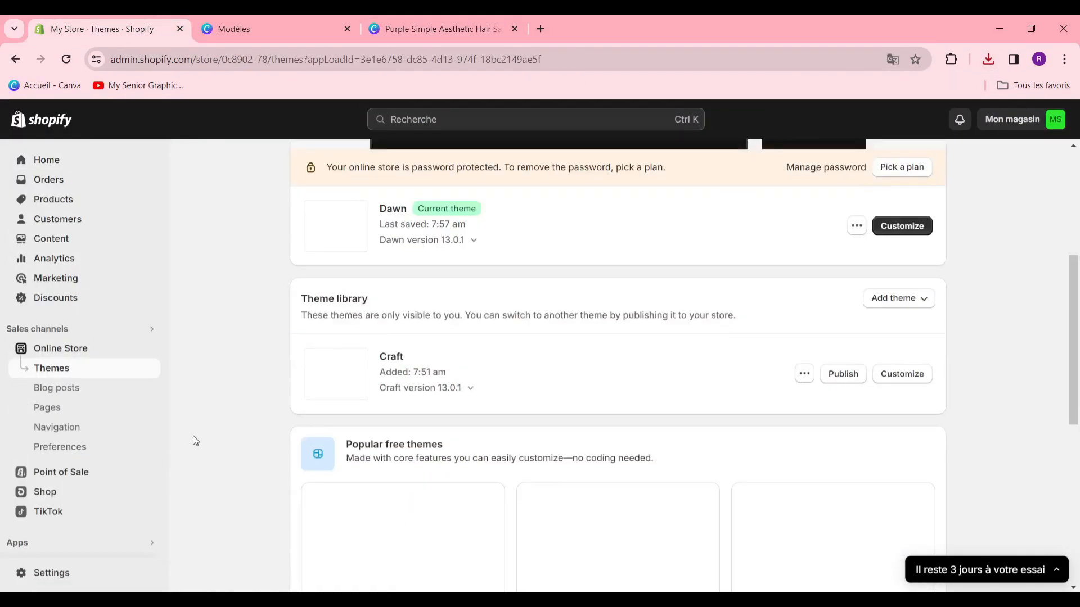
{"action": "scroll", "coordinate": [750, 463], "scroll_direction": "up", "scroll_amount": 5}
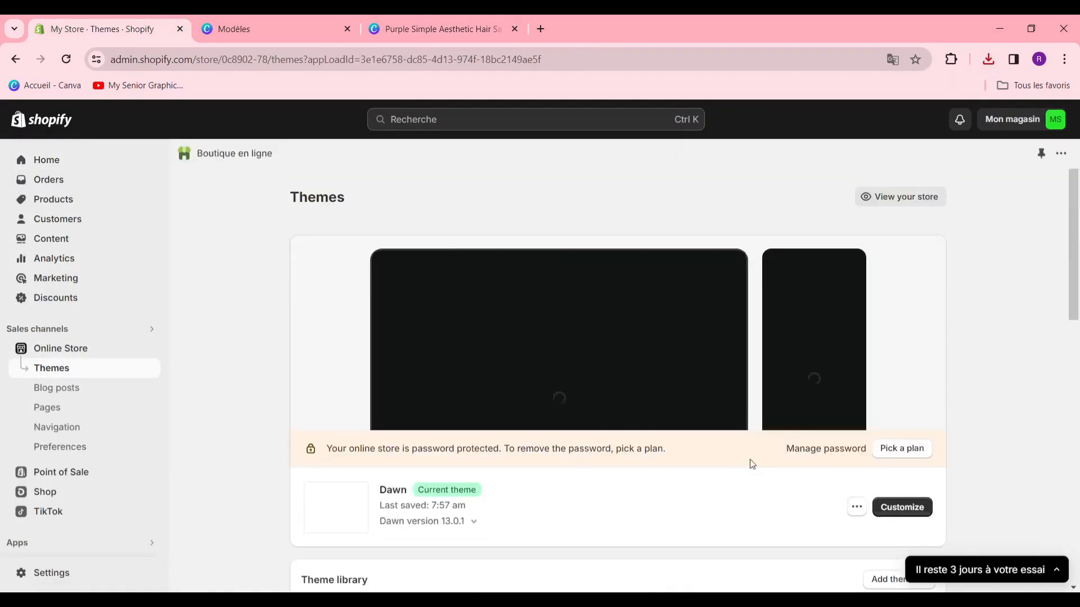
{"action": "left_click", "coordinate": [898, 509]}
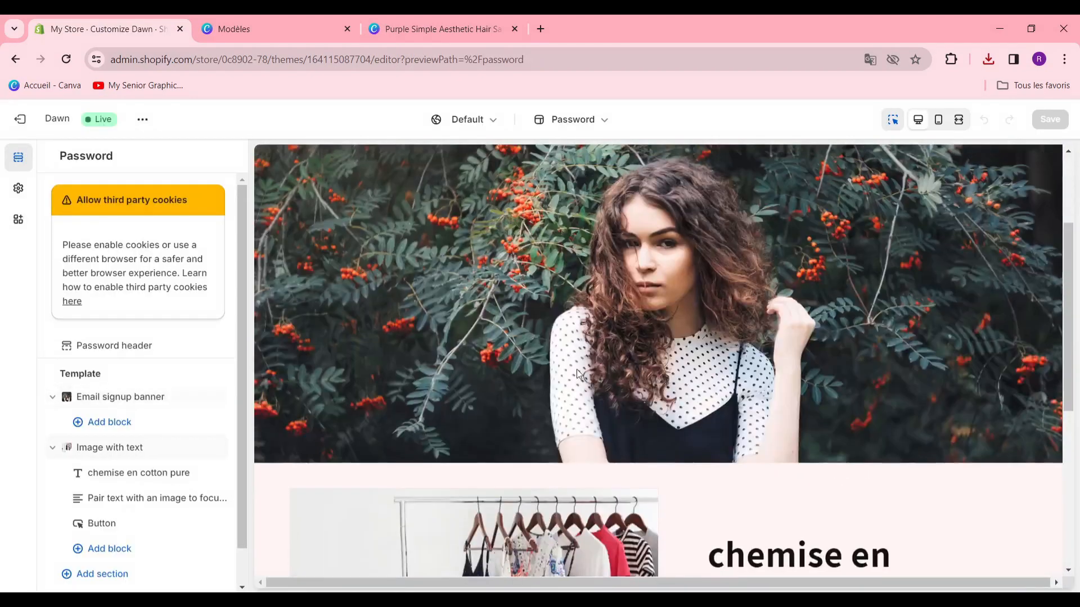
{"action": "left_click", "coordinate": [19, 189]}
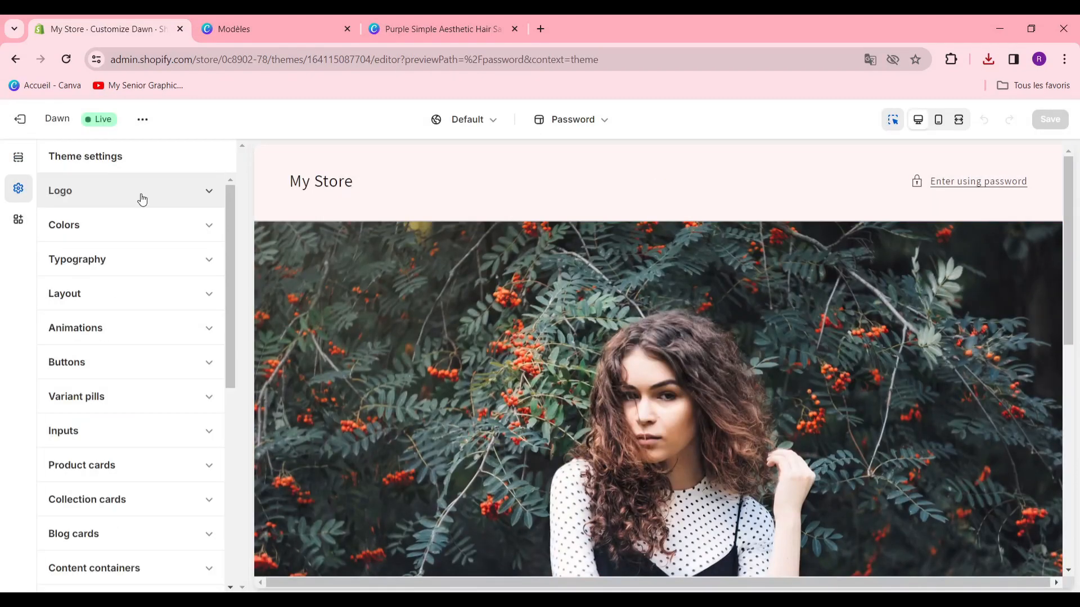
- Upload the PNG file Purple Simple Aesthetic Hair Salon Logo from the Downloads folder and set it as the theme's logo image
{"action": "left_click", "coordinate": [183, 194]}
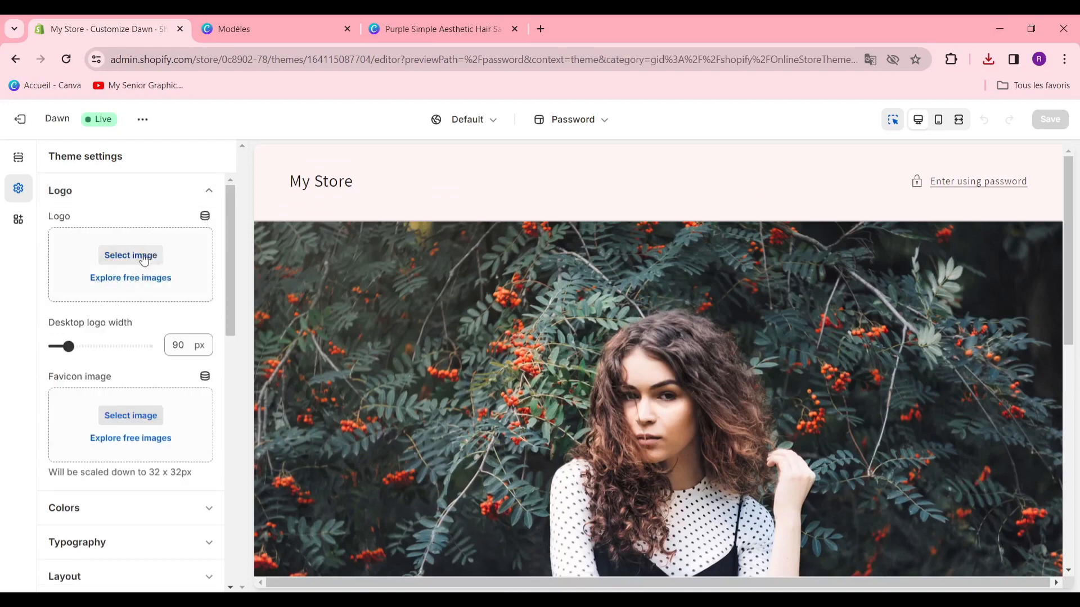
{"action": "left_click", "coordinate": [131, 255]}
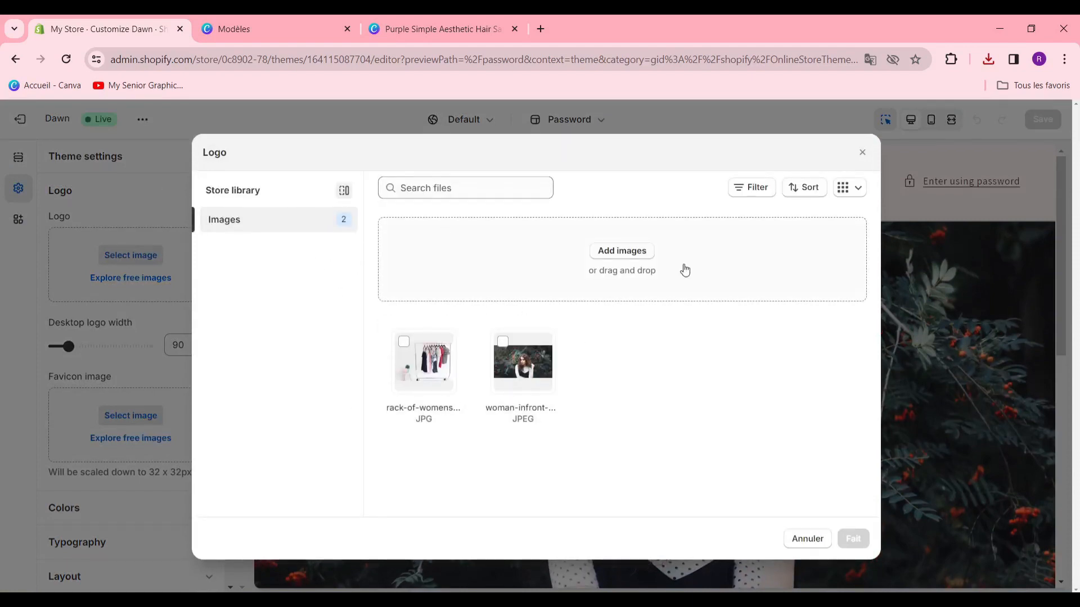
{"action": "left_click", "coordinate": [630, 298]}
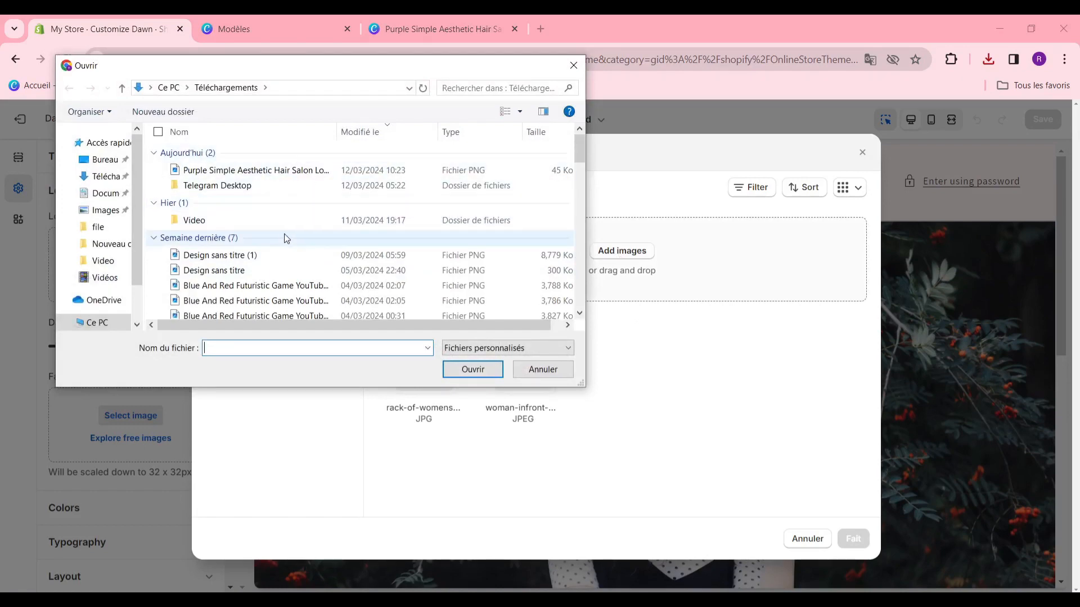
{"action": "left_click", "coordinate": [285, 254]}
{"action": "left_click", "coordinate": [309, 172]}
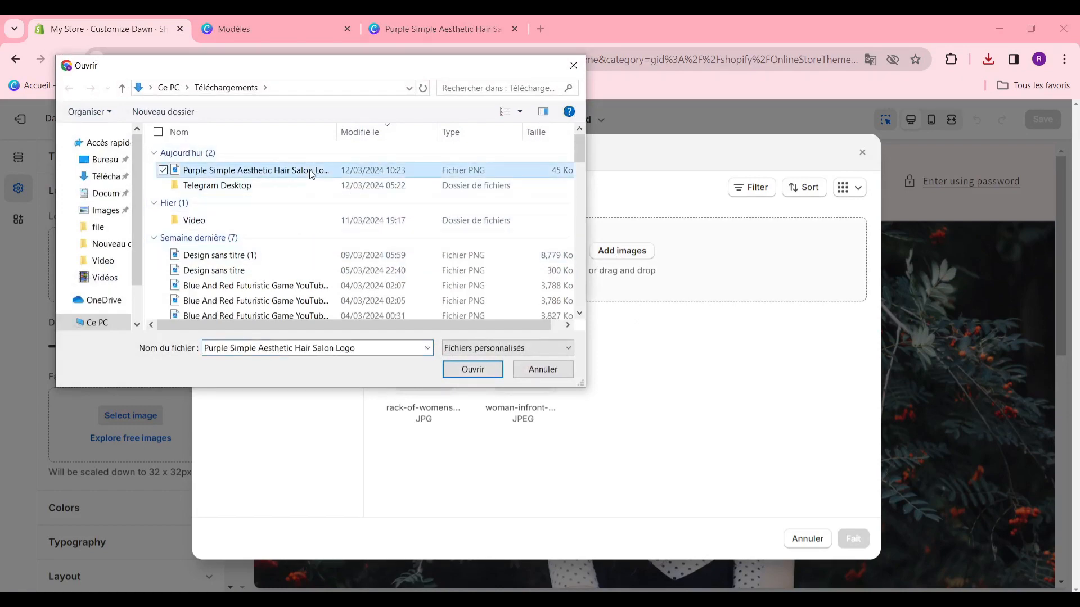
{"action": "left_click", "coordinate": [481, 367]}
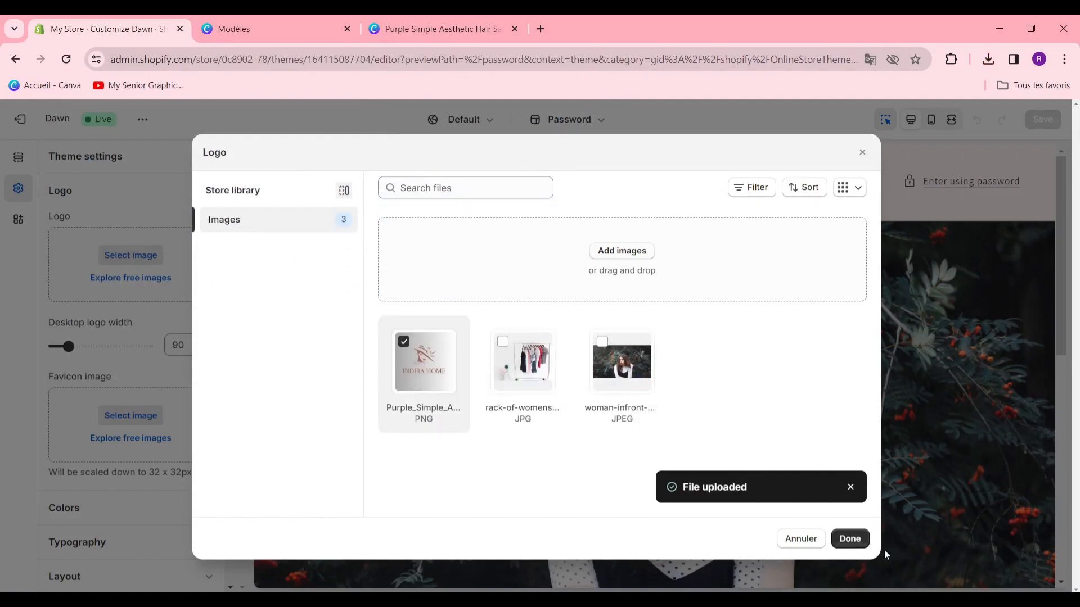
{"action": "left_click", "coordinate": [852, 539]}
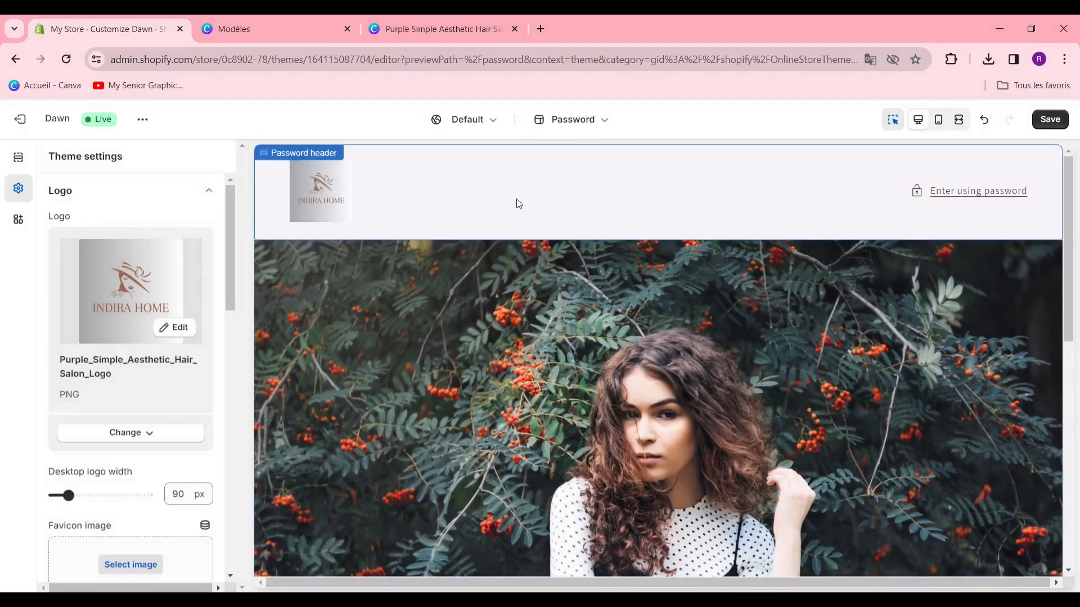